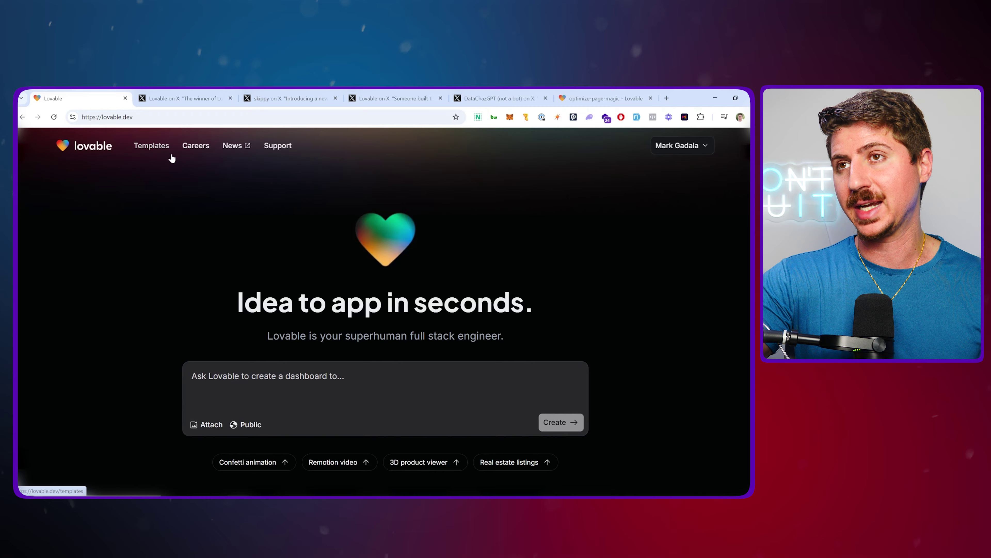
# Open Lovable's template gallery and look through the Landing Pages templates
pyautogui.click(161, 145)
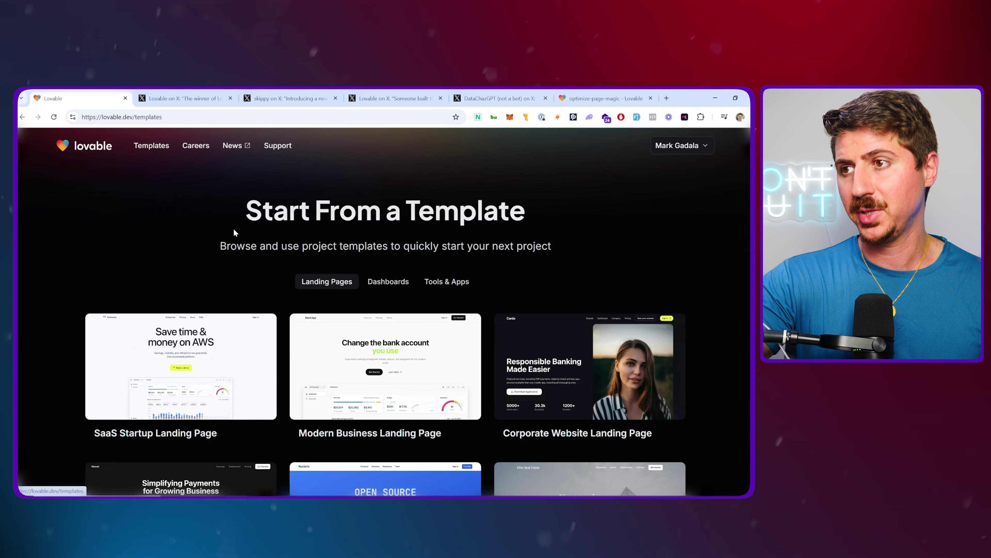
pyautogui.scroll(-3, 233, 233)
pyautogui.scroll(2, 381, 340)
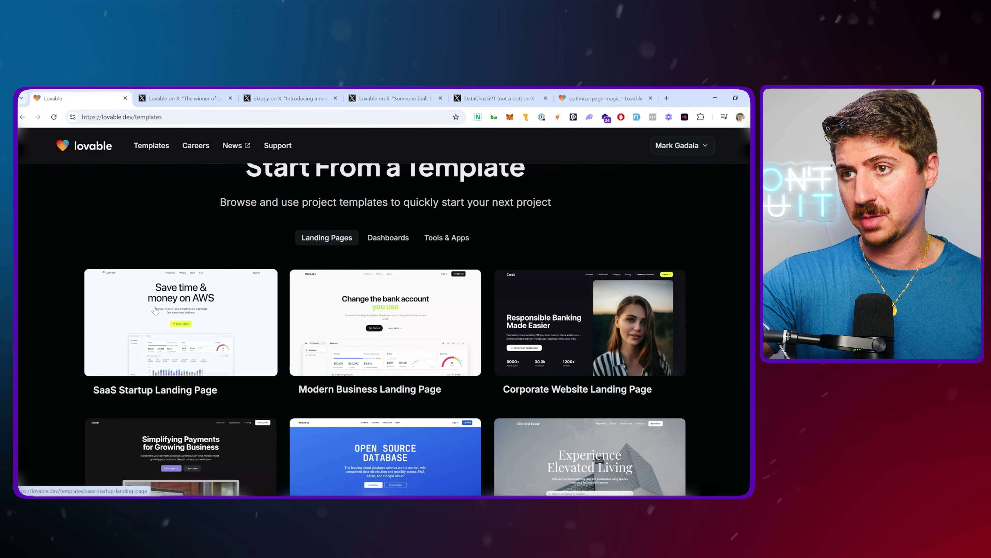
pyautogui.scroll(-2, 314, 325)
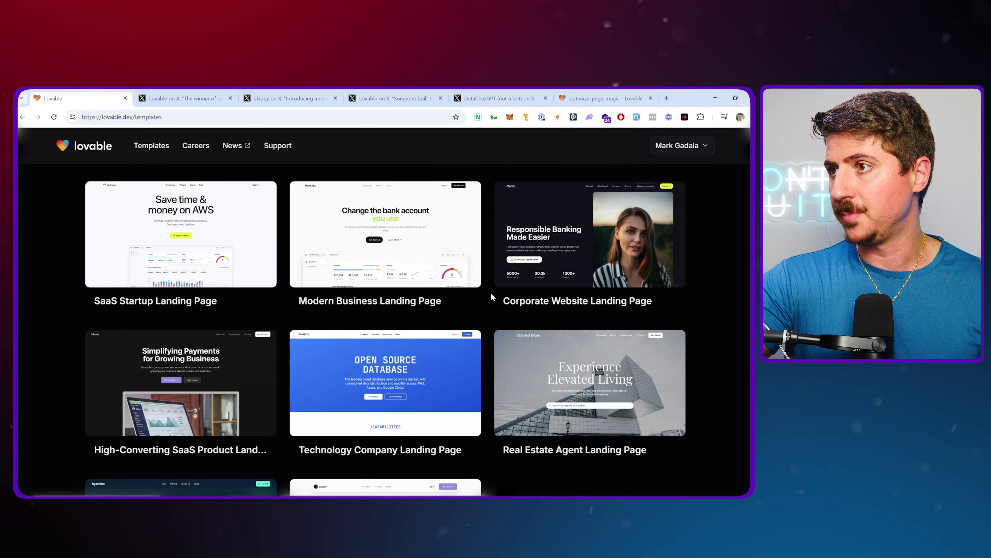
pyautogui.scroll(-2, 420, 266)
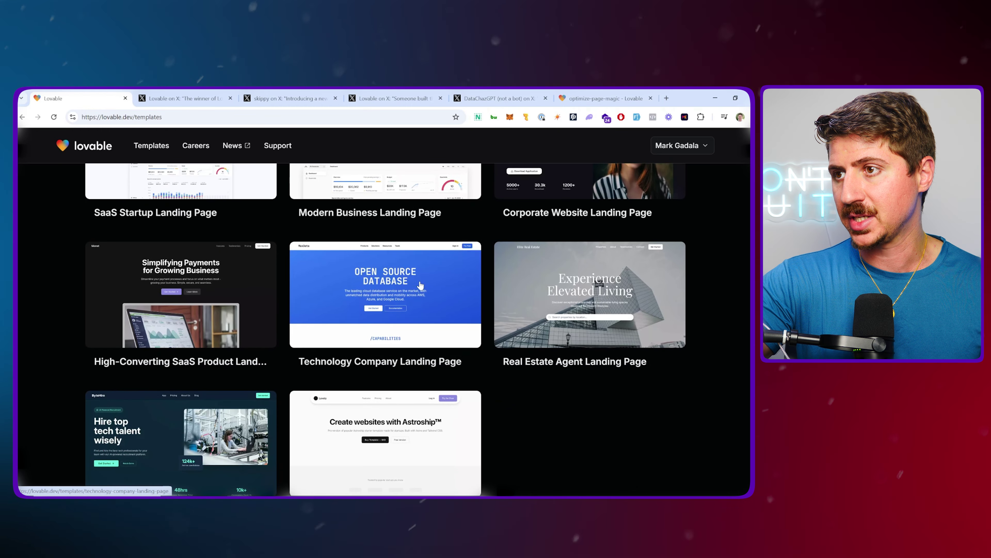
pyautogui.scroll(-2, 323, 317)
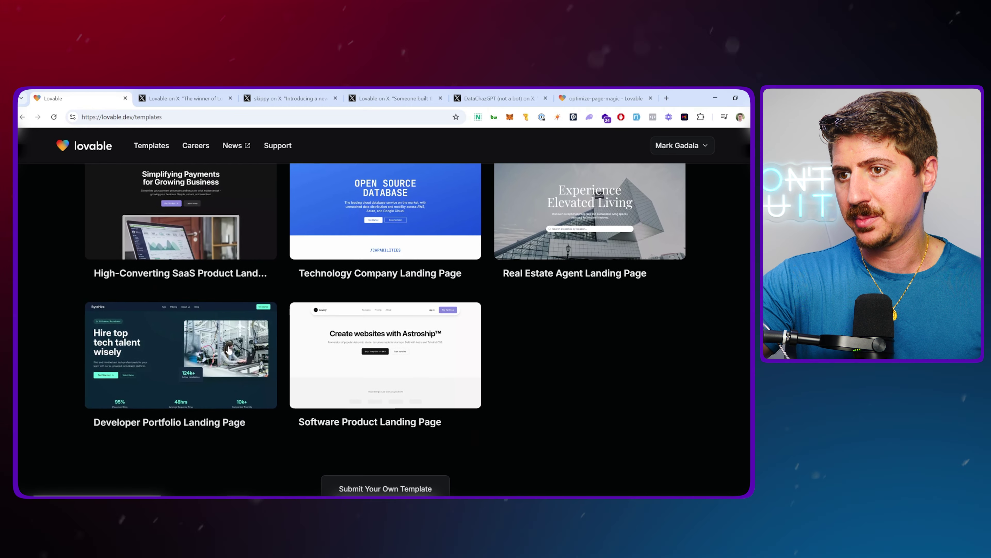
pyautogui.scroll(-2, 229, 349)
pyautogui.scroll(3, 402, 399)
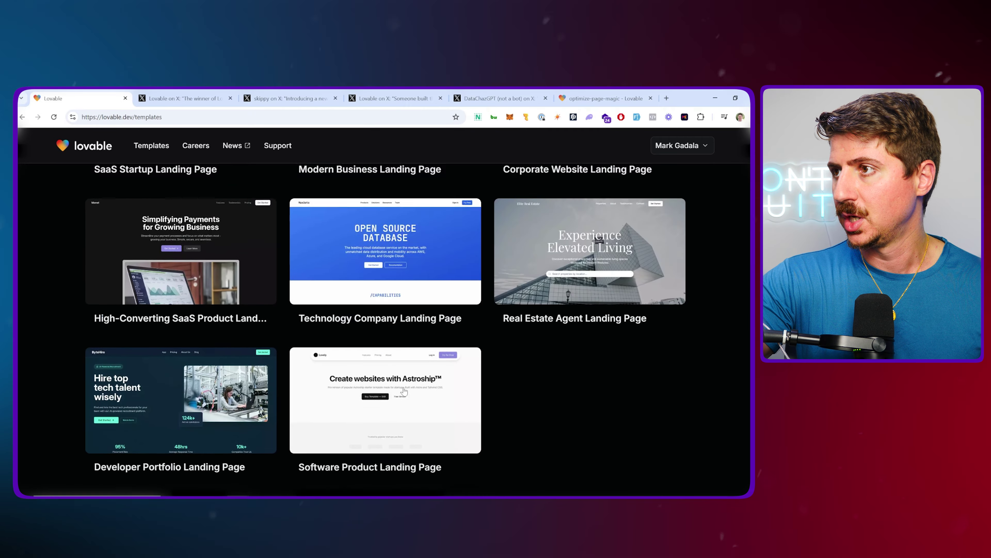
pyautogui.scroll(6, 404, 391)
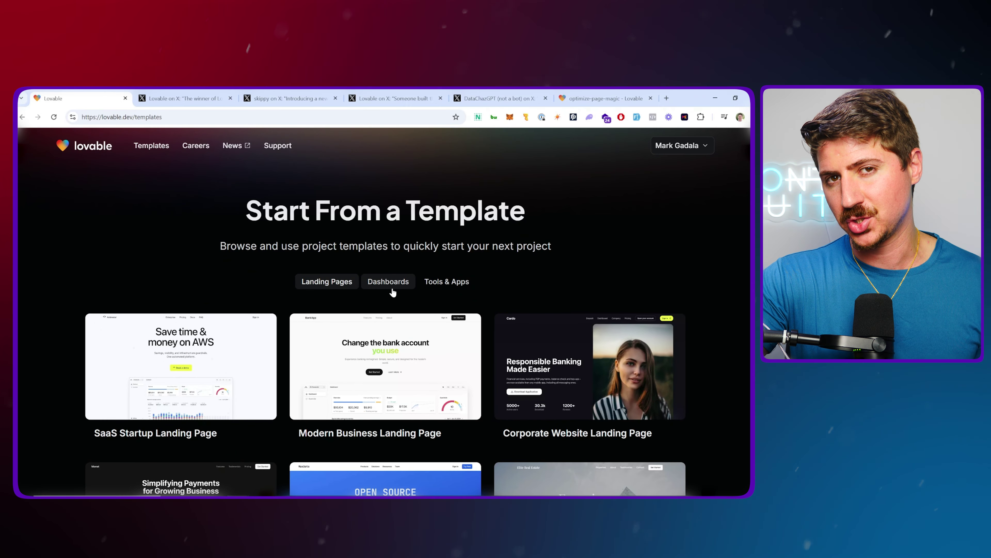
# Look through the templates in the Dashboards category
pyautogui.click(392, 284)
pyautogui.scroll(-3, 66, 321)
pyautogui.scroll(2, 181, 360)
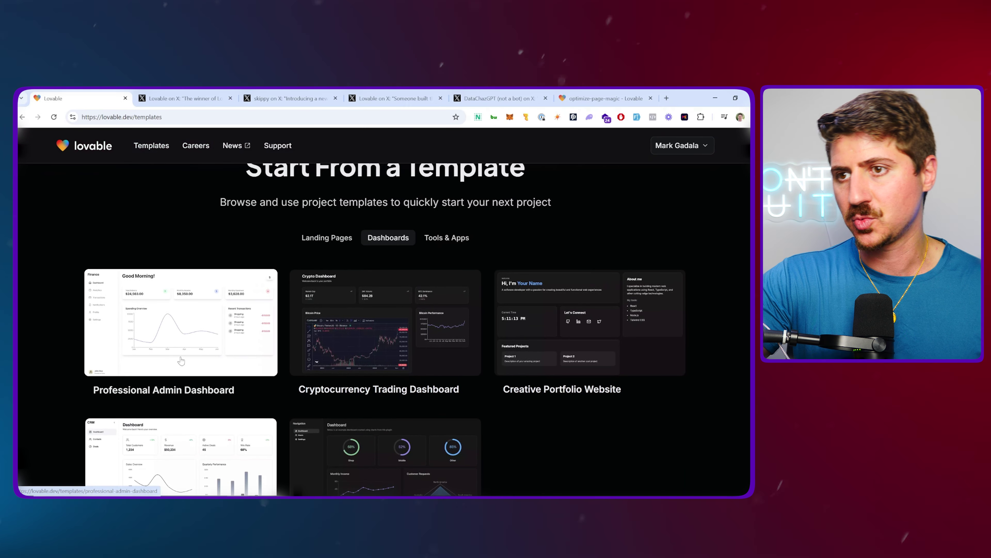
pyautogui.scroll(-3, 461, 370)
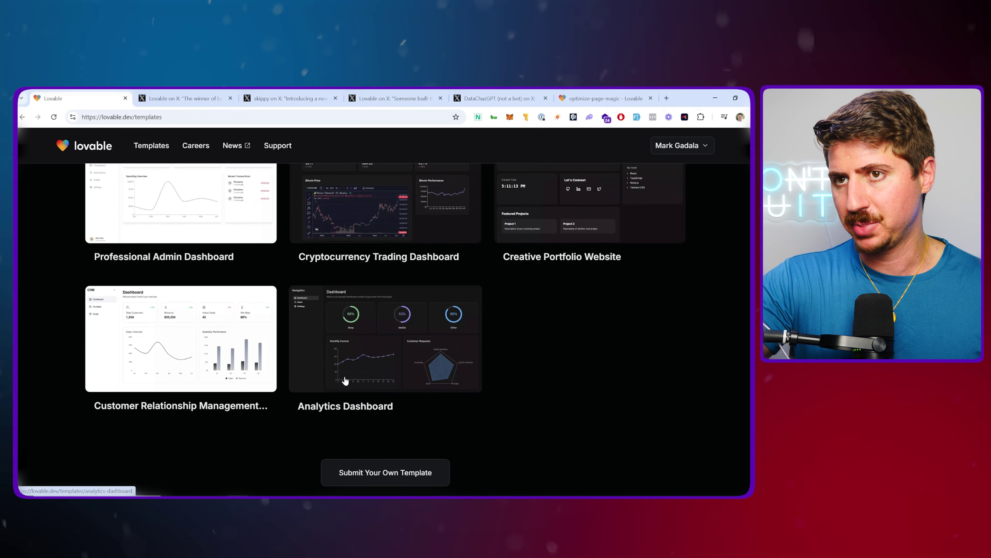
pyautogui.scroll(4, 376, 436)
# Look through the templates in the Tools & Apps category
pyautogui.click(437, 281)
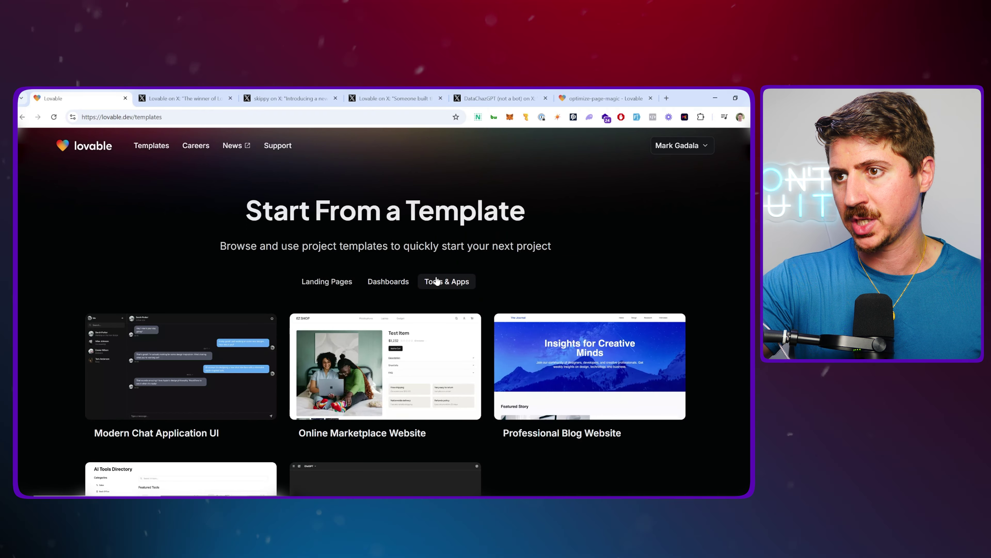
pyautogui.scroll(-2, 307, 262)
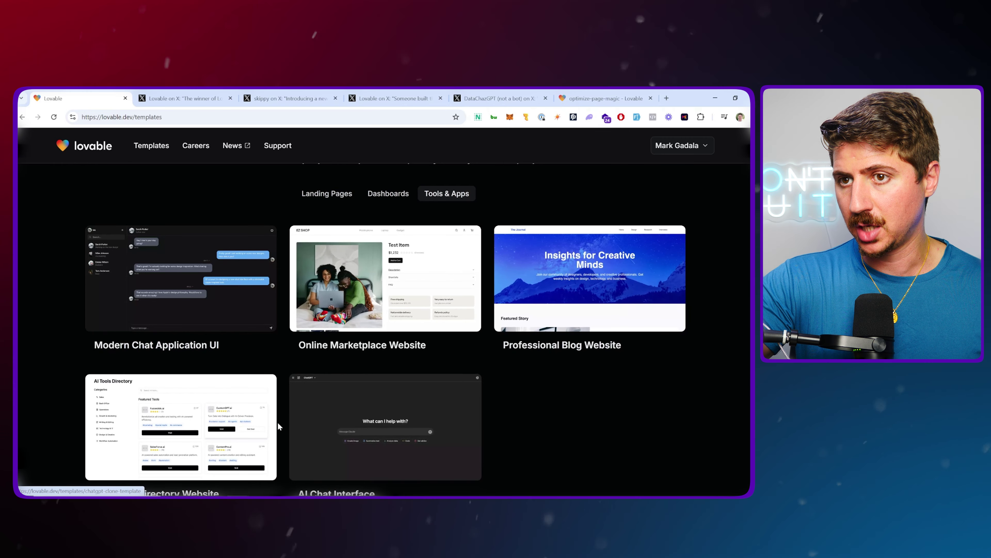
pyautogui.scroll(-2, 265, 403)
pyautogui.scroll(4, 415, 365)
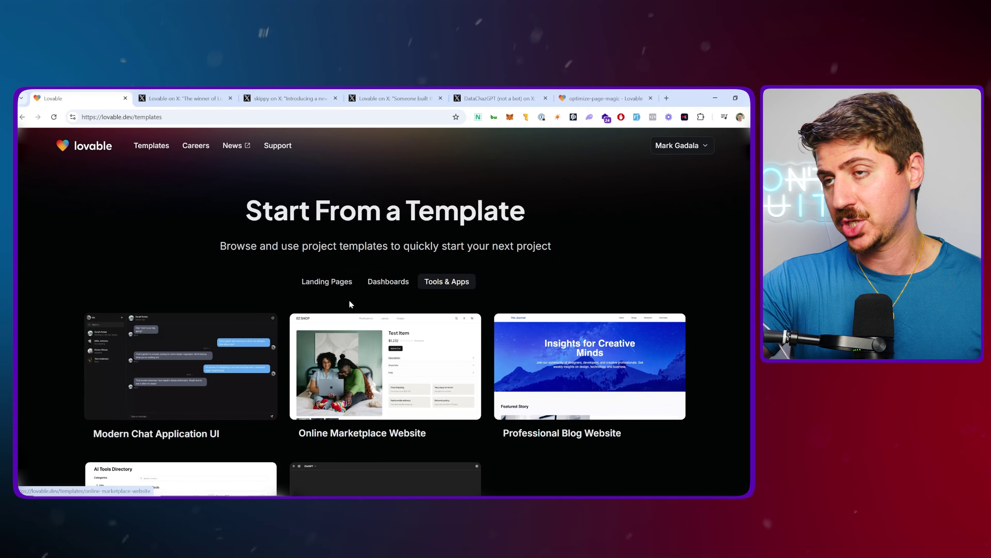
# Start building a project from the SaaS Startup Landing Page template in the Landing Pages category
pyautogui.click(330, 281)
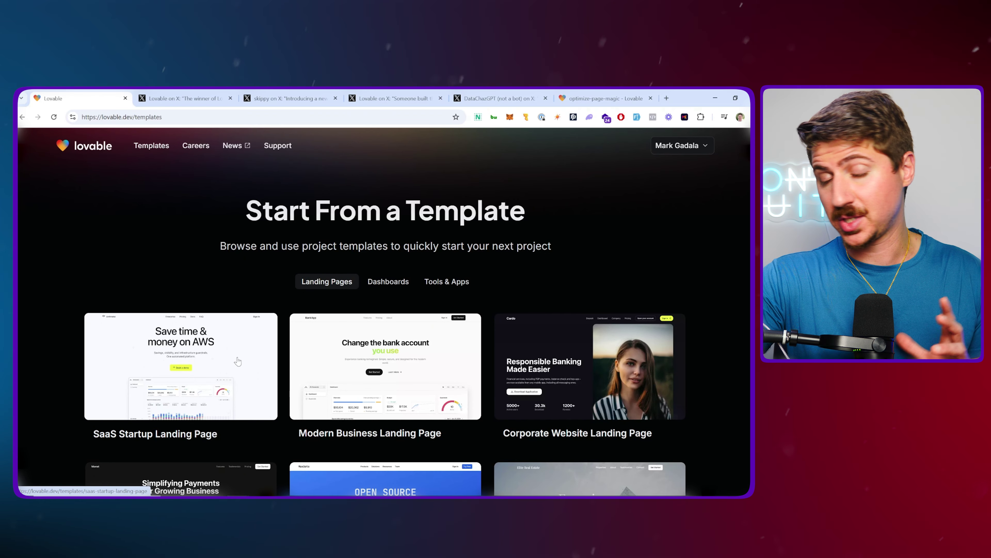
pyautogui.click(388, 281)
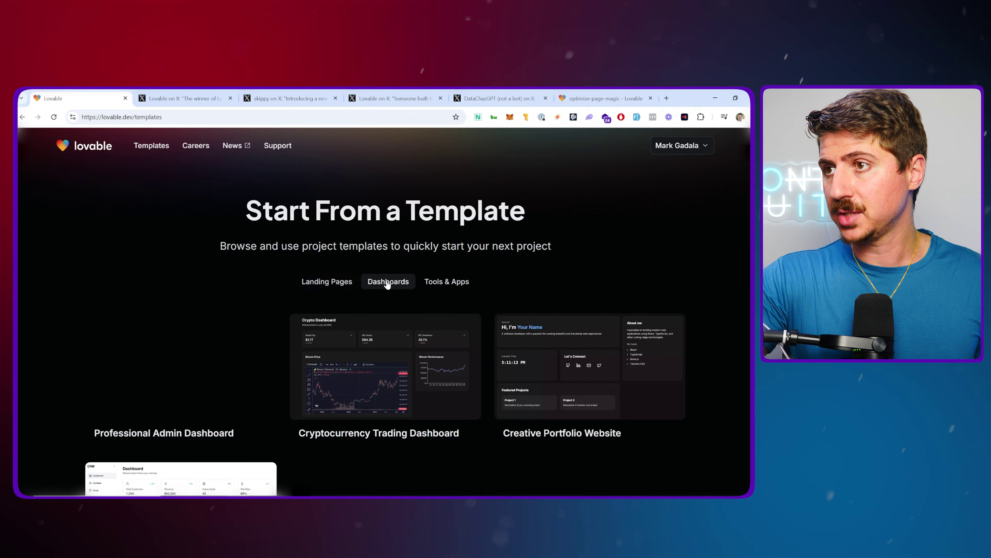
pyautogui.click(324, 281)
pyautogui.scroll(-3, 558, 282)
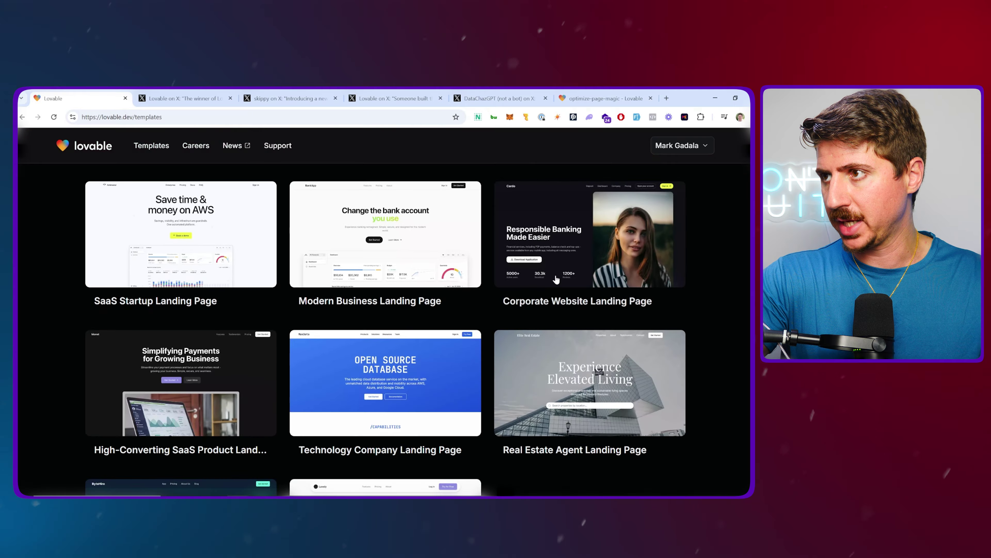
pyautogui.click(272, 243)
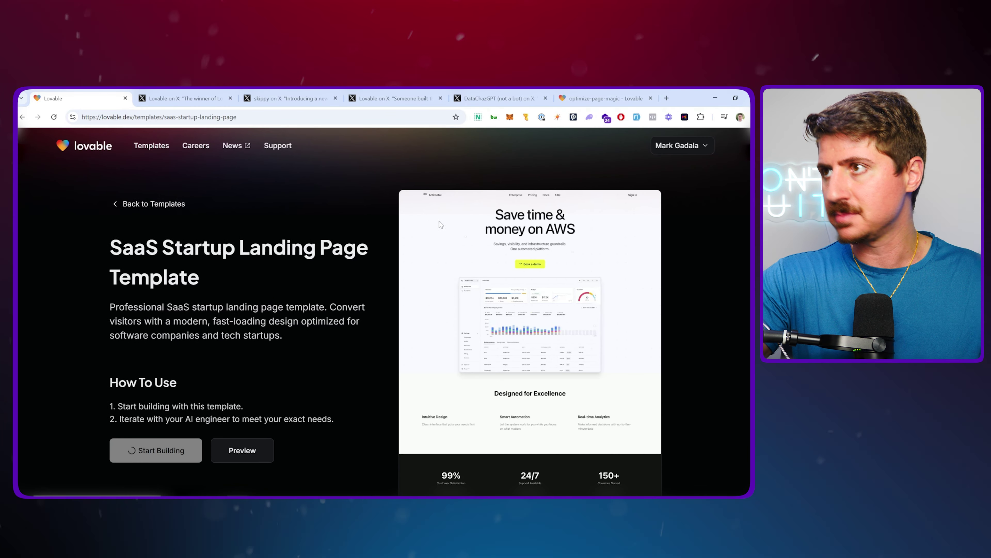
# Examine the new project's landing page preview from the hero section down to the footer
pyautogui.scroll(-3, 440, 200)
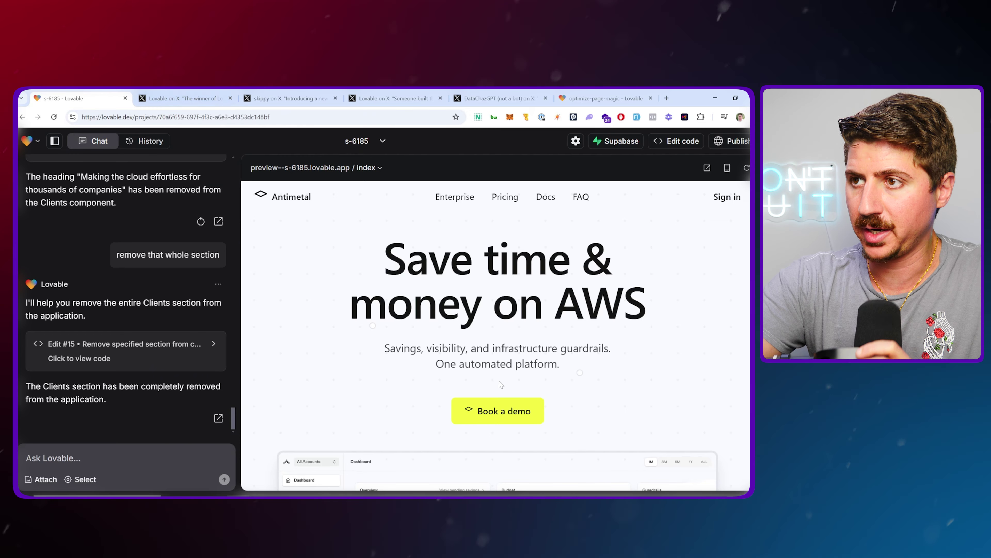
pyautogui.scroll(-3, 543, 301)
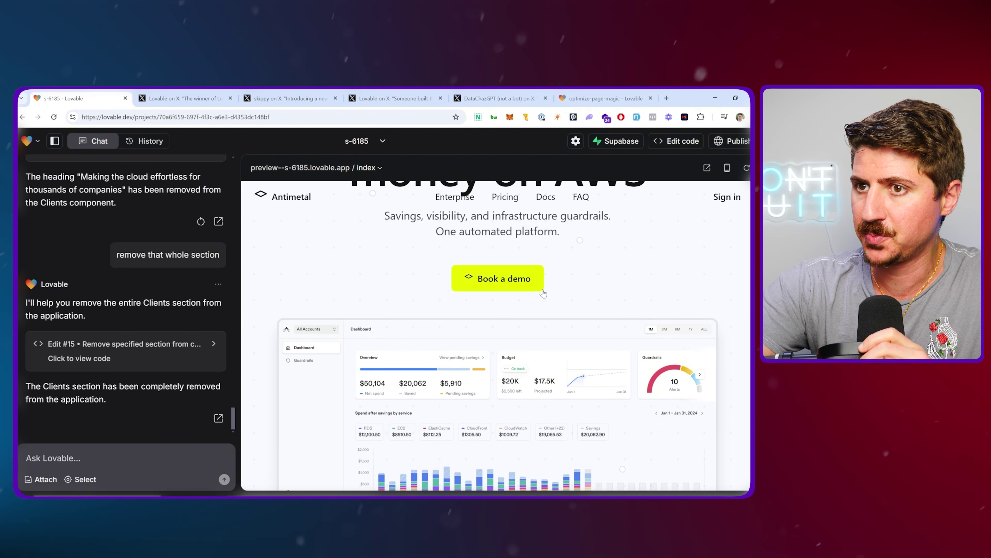
pyautogui.scroll(1, 544, 292)
pyautogui.scroll(-3, 544, 296)
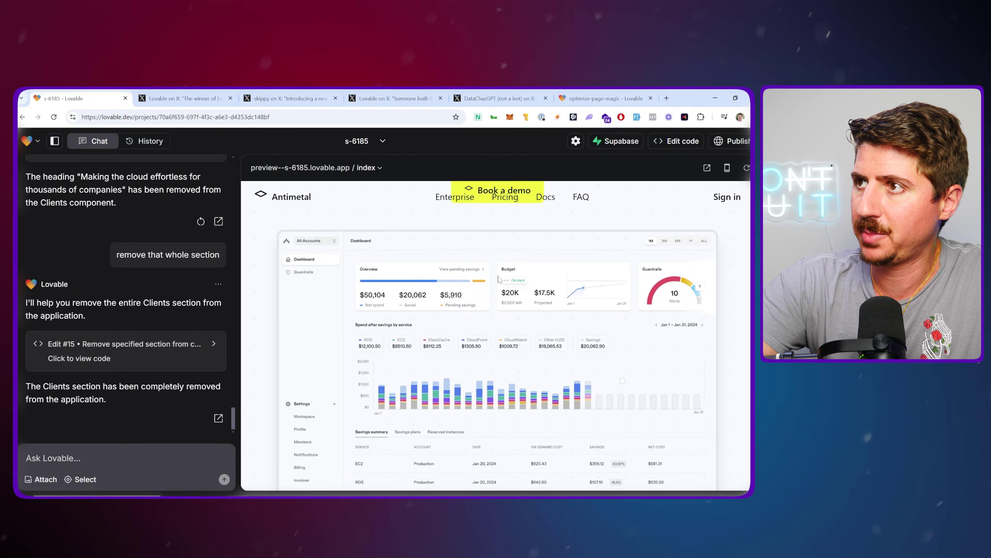
pyautogui.scroll(4, 544, 297)
pyautogui.scroll(-10, 544, 297)
pyautogui.scroll(-5, 496, 336)
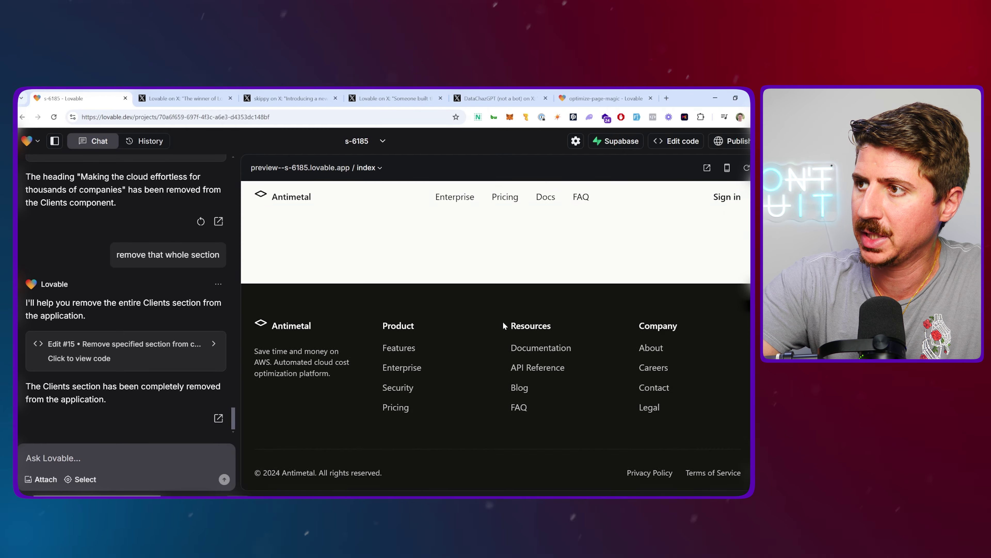
pyautogui.scroll(15, 496, 336)
# Begin a chat request to Lovable with the words "Change the name to"
pyautogui.write('Chan')
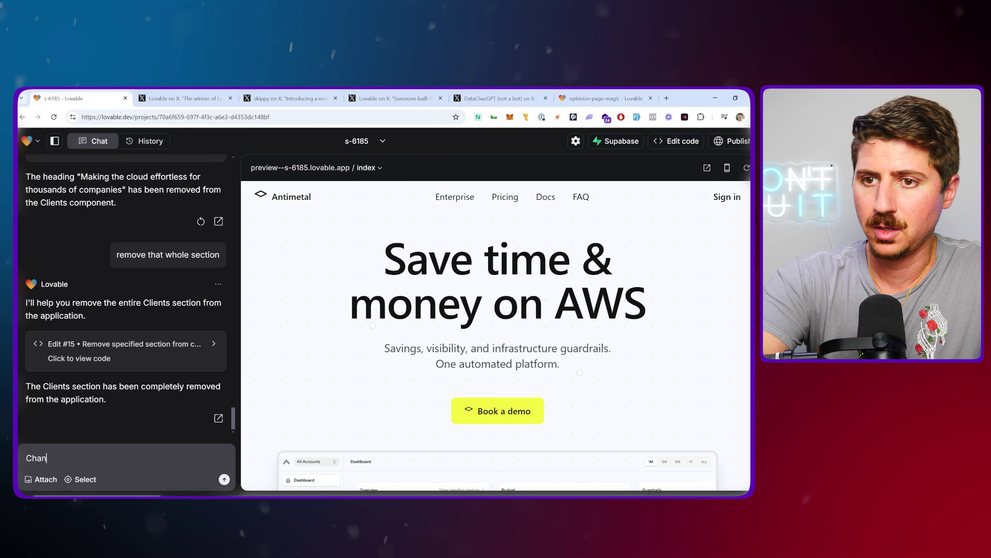
pyautogui.write('ge he name to')
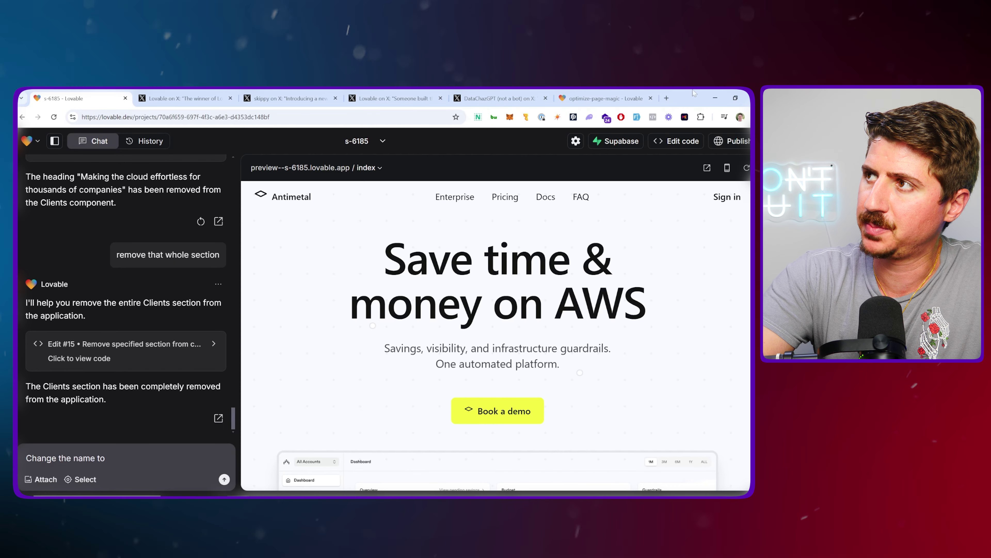
# Open postcheetah.com in a new browser tab placed beside the project's tab and dismiss its promotional pop-up
pyautogui.click(668, 98)
pyautogui.write('postcheetah')
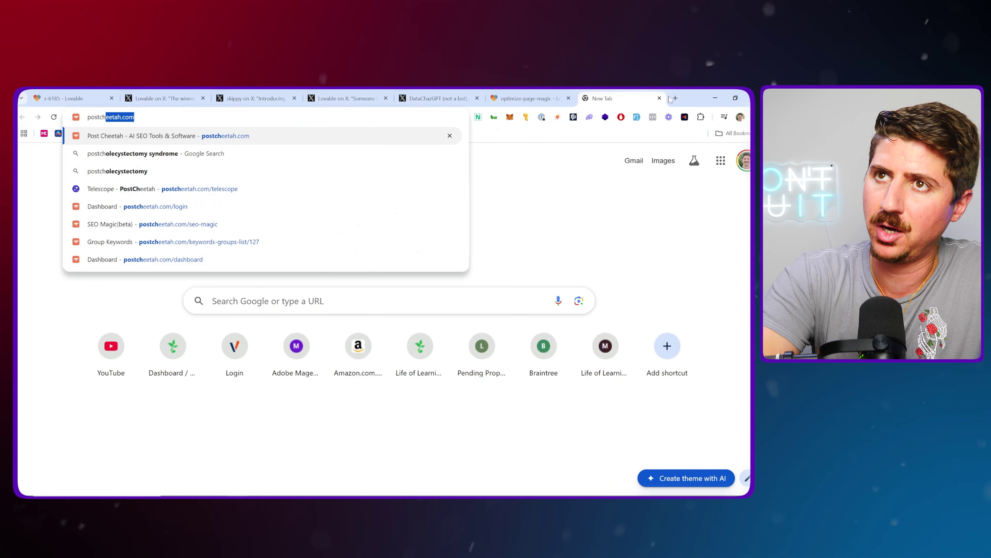
pyautogui.press('Return')
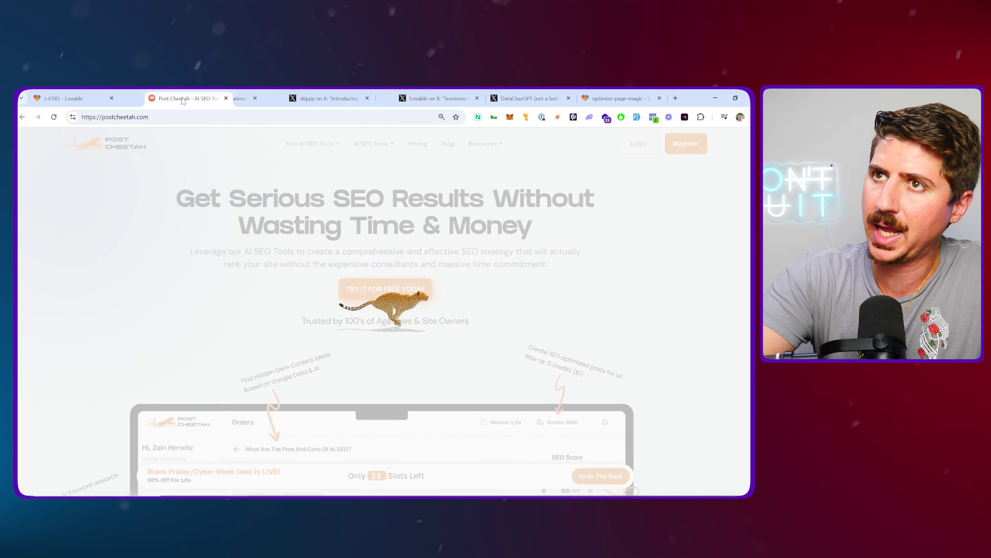
pyautogui.moveTo(625, 98); pyautogui.dragTo(166, 98)
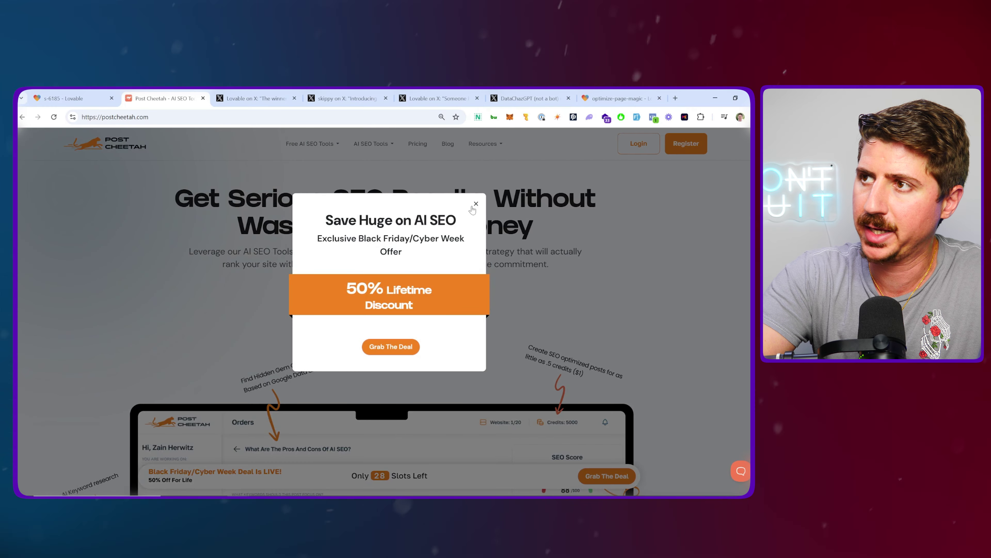
pyautogui.click(474, 206)
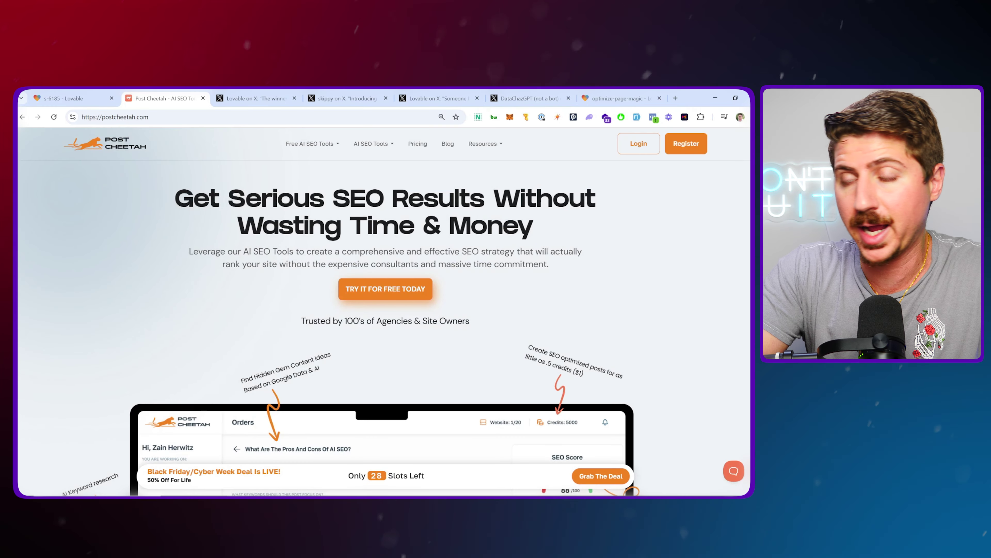
# Back in the Lovable project, complete and send the request to rename it Post Cheetah and rewrite the whole landing page to promote an AI SEO Application
pyautogui.click(114, 117)
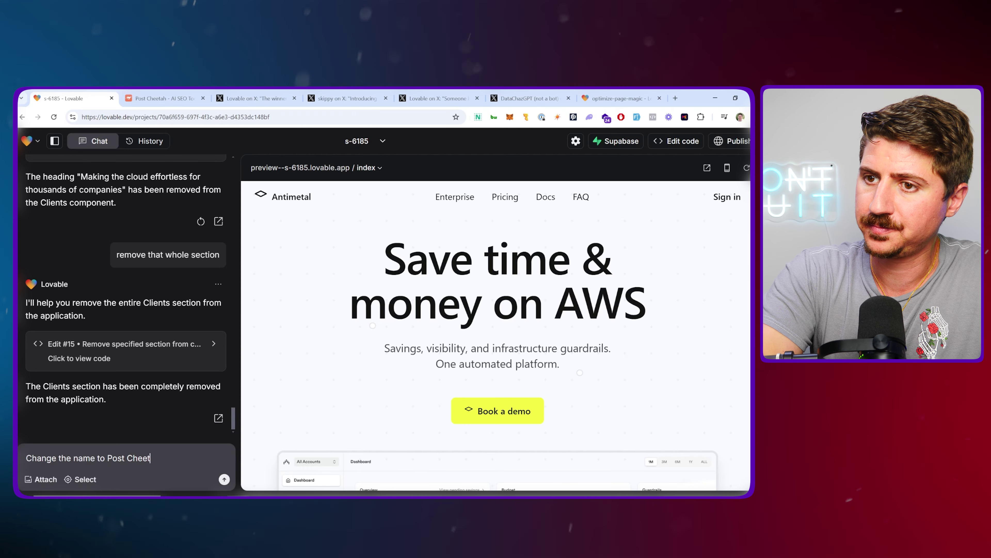
pyautogui.write('change the ')
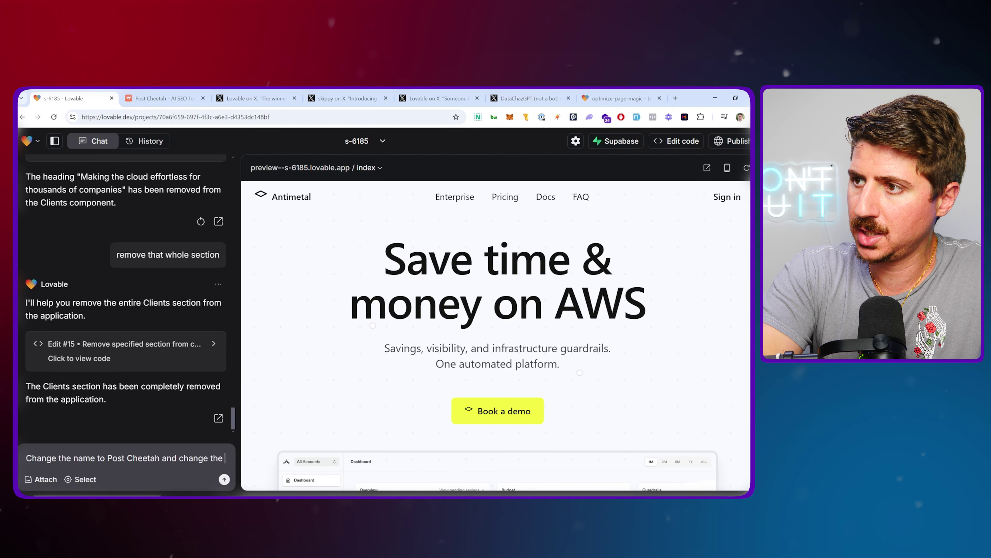
pyautogui.write('text to promote it as an A')
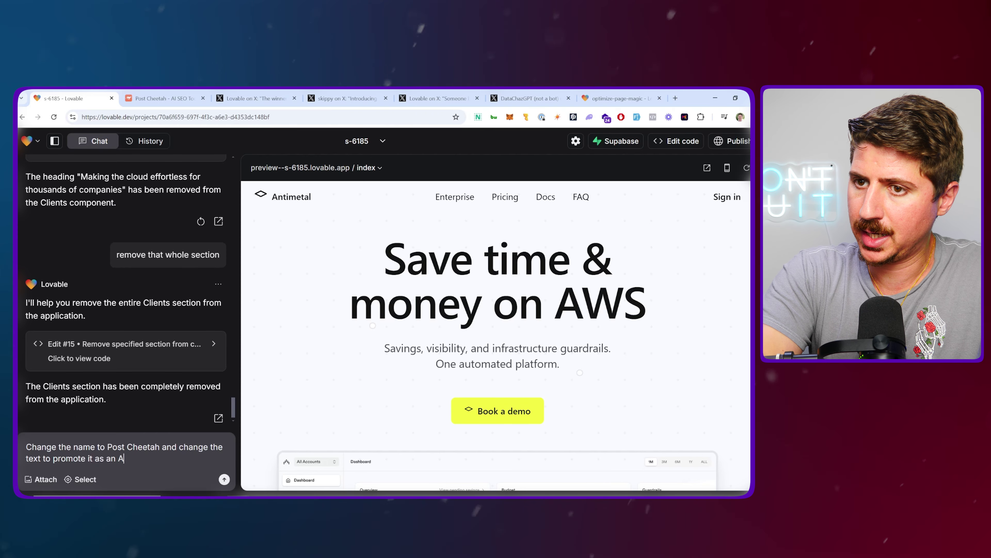
pyautogui.write('I SEO Applicatio')
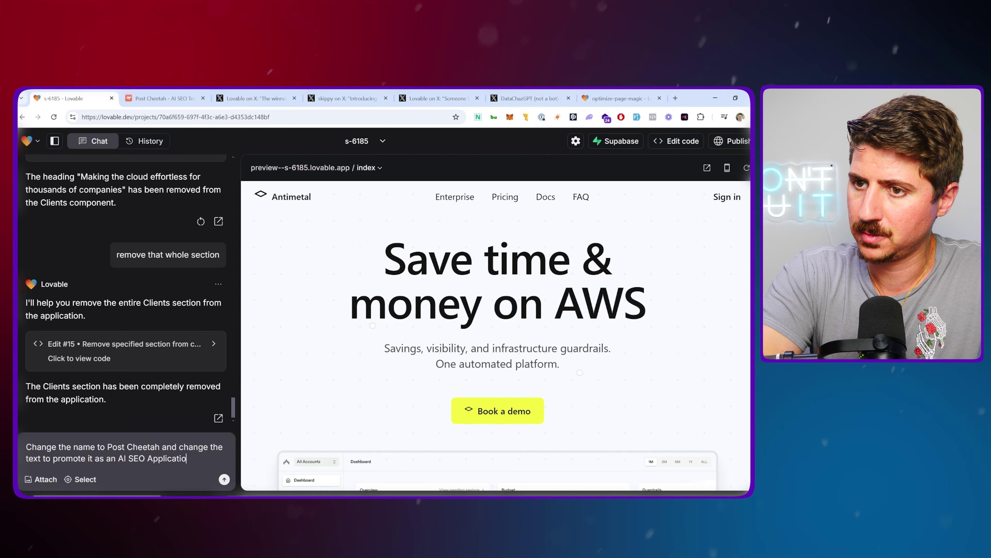
pyautogui.write('n.  Change ')
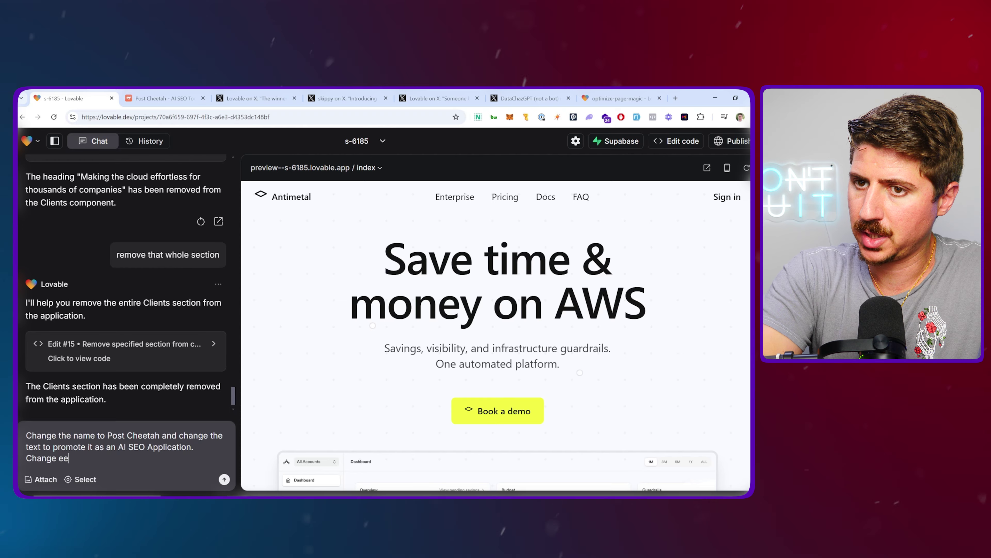
pyautogui.write('everything on the landin')
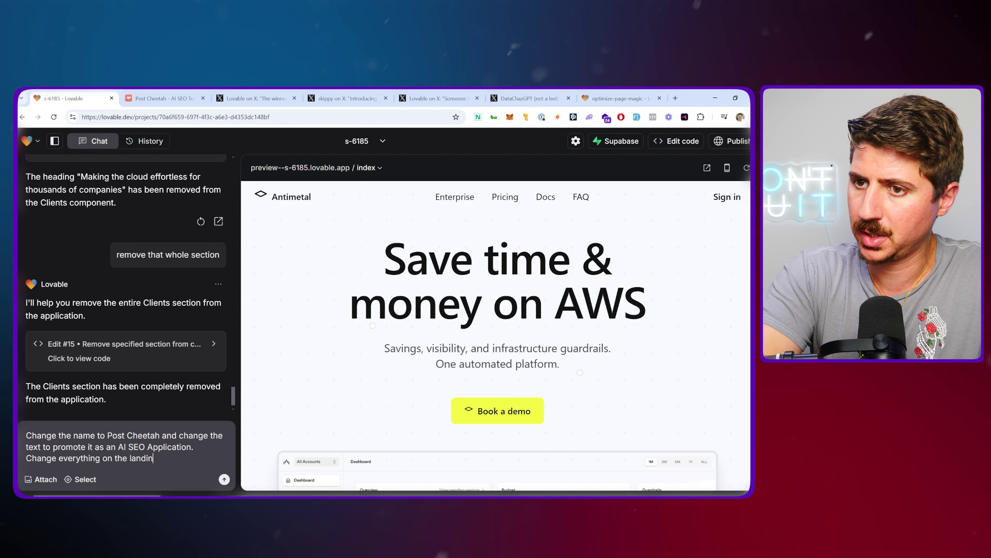
pyautogui.write('g page to reflect this')
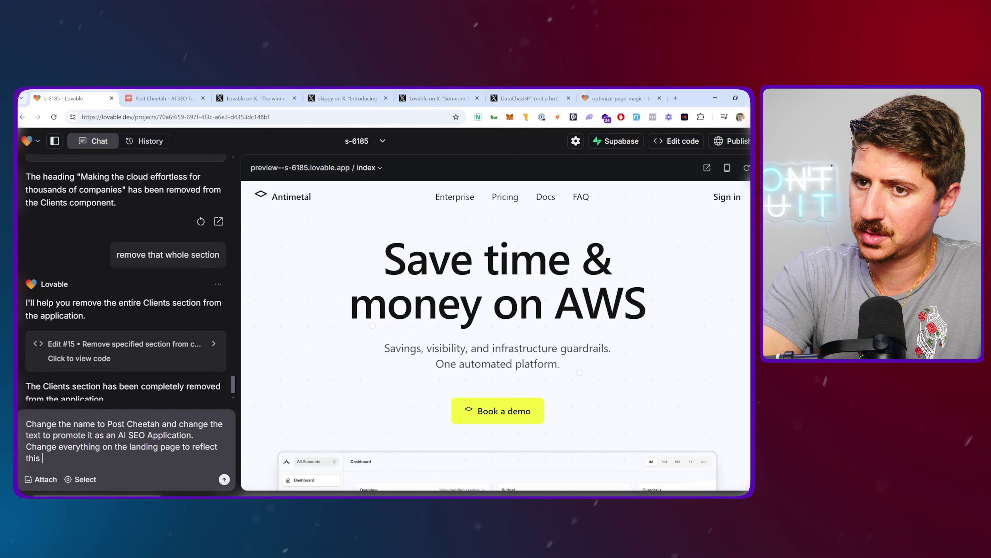
pyautogui.press('Return')
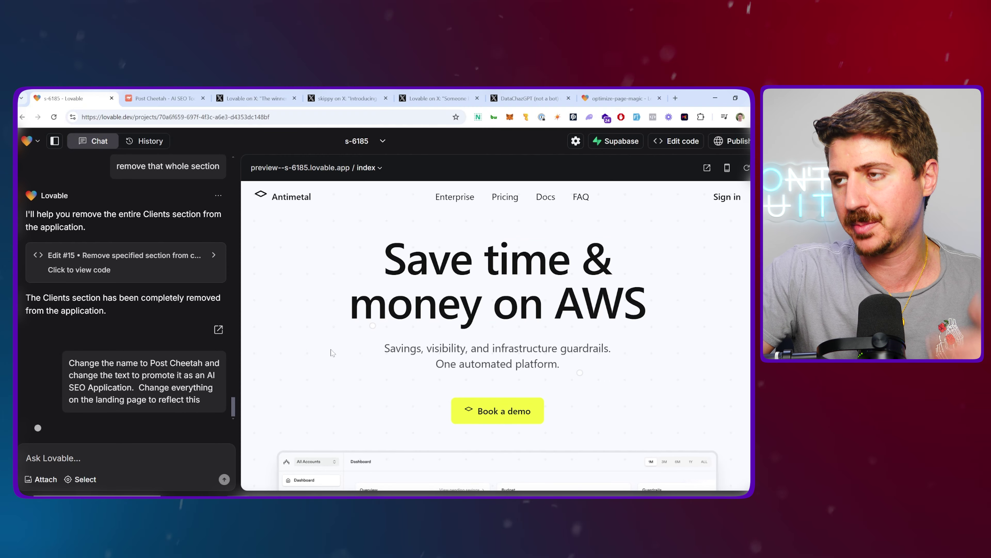
pyautogui.scroll(-15, 488, 339)
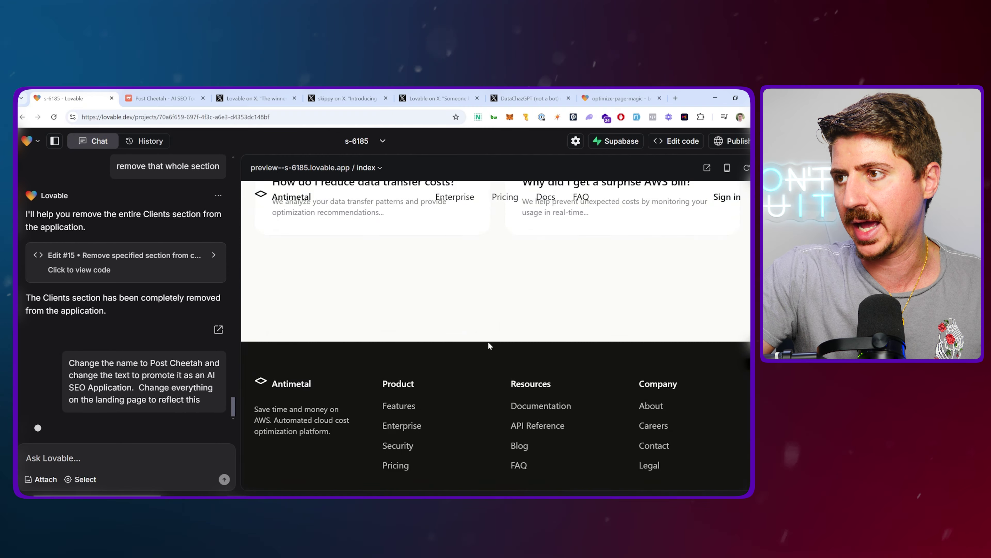
# Inspect the component code Lovable is writing for the landing page, and return to the page preview
pyautogui.scroll(5, 488, 338)
pyautogui.scroll(10, 488, 339)
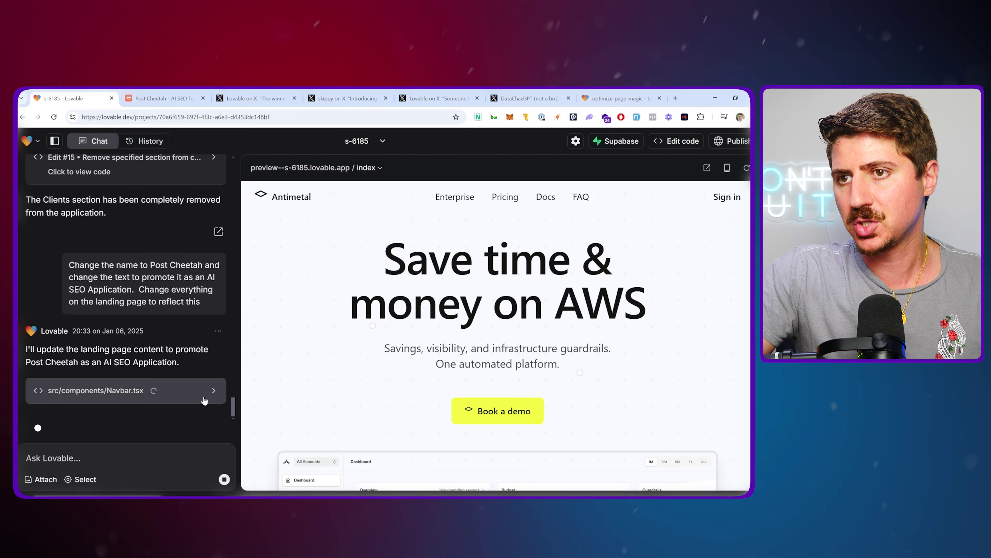
pyautogui.click(212, 390)
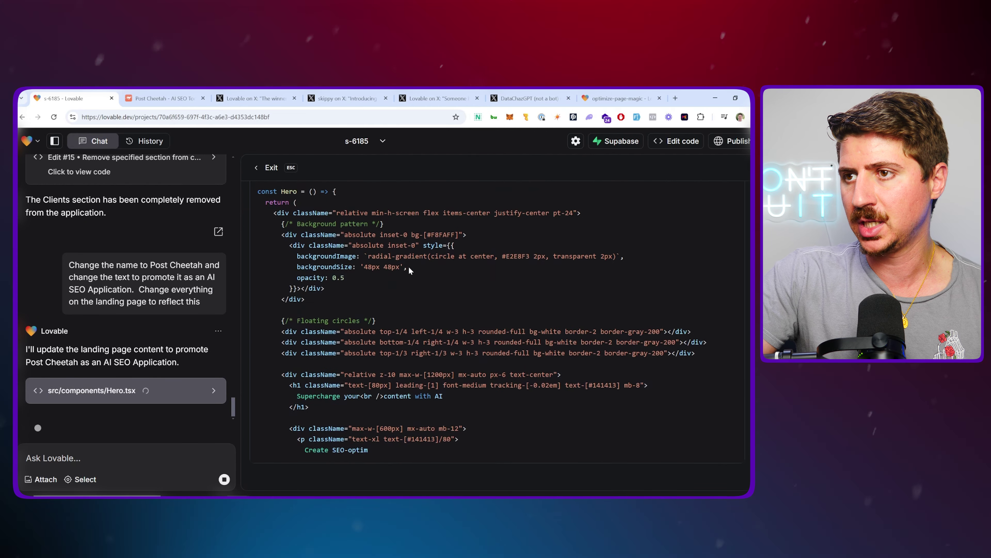
pyautogui.scroll(5, 403, 336)
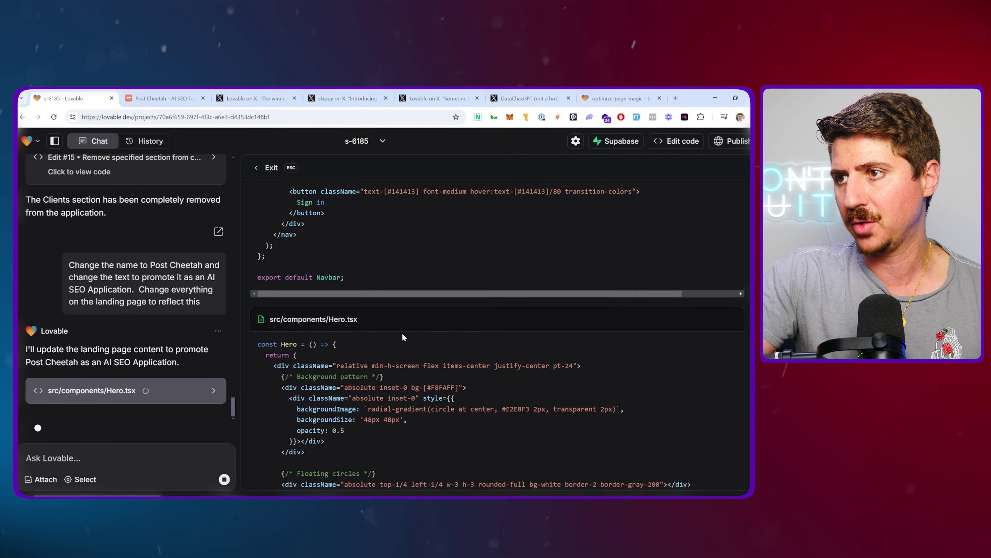
pyautogui.scroll(6, 404, 336)
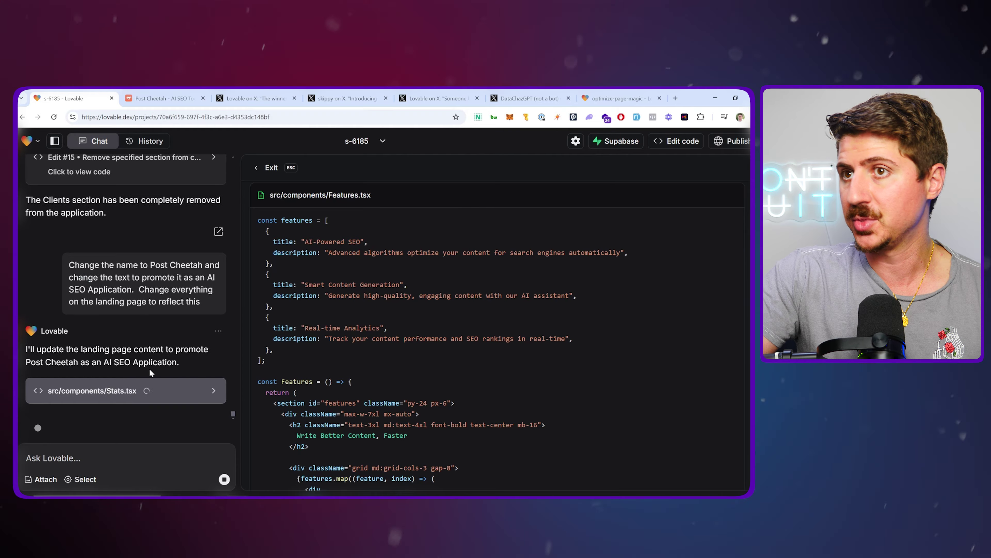
pyautogui.press('Escape')
pyautogui.scroll(-10, 460, 332)
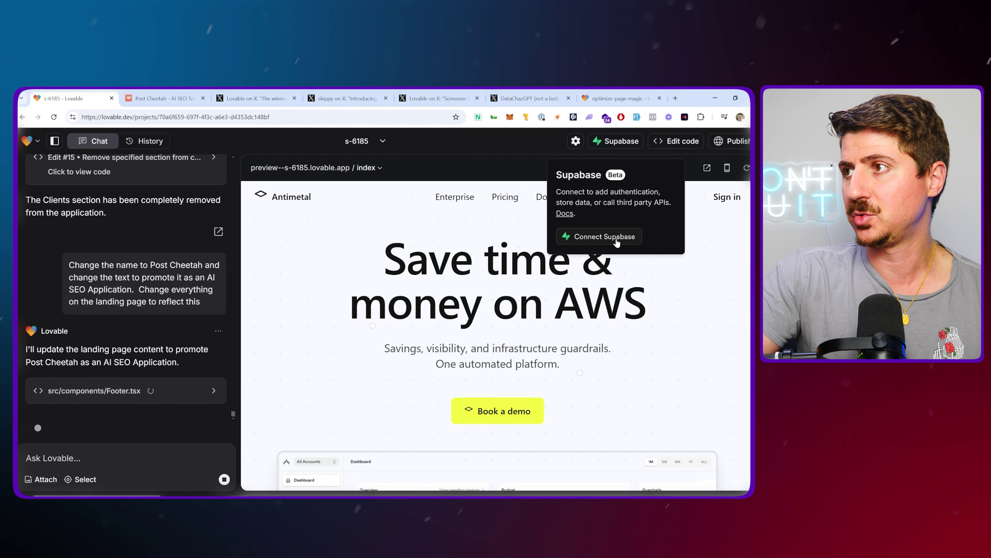
# Try to connect the project to Supabase and close the authorization pop-up window
pyautogui.click(616, 242)
pyautogui.hotkey('ctrl', 'a')
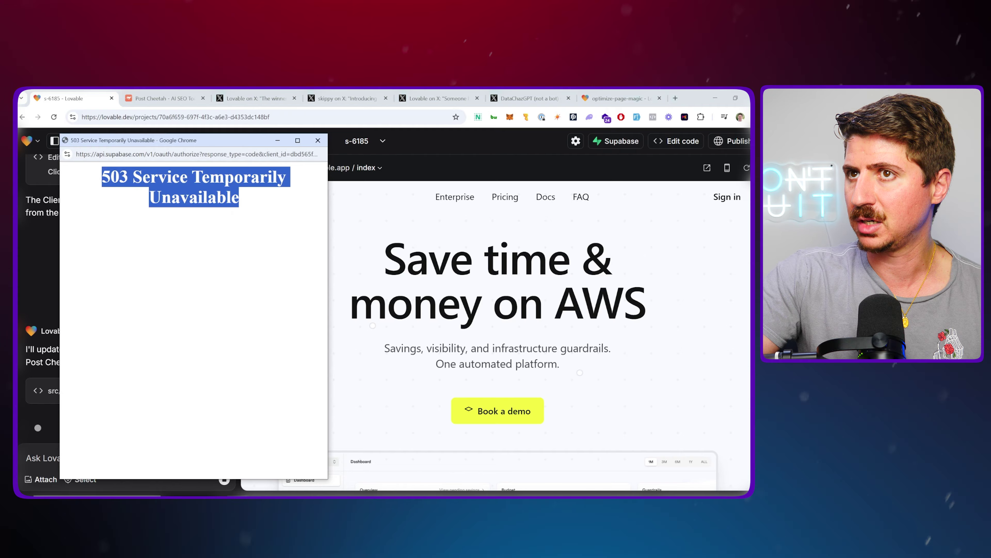
pyautogui.click(318, 140)
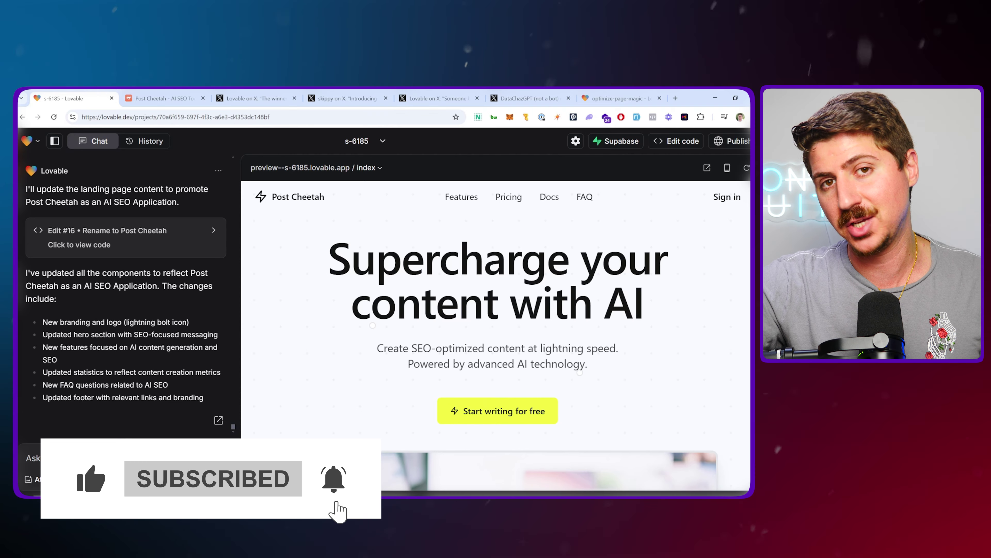
# Examine the rewritten Post Cheetah landing page preview, from the name and hero headline through the features and FAQ sections
pyautogui.scroll(-8, 495, 313)
pyautogui.scroll(8, 496, 312)
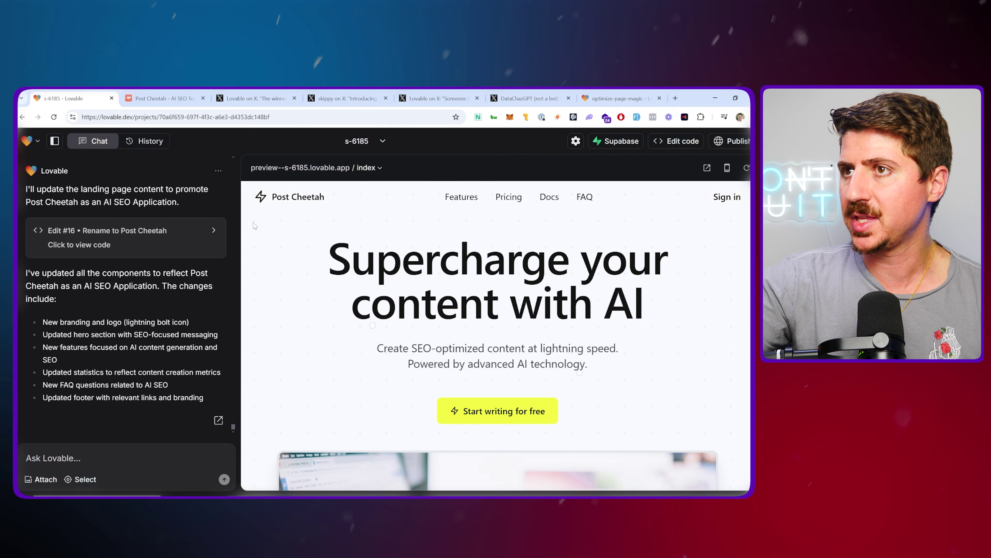
pyautogui.moveTo(273, 196); pyautogui.dragTo(330, 198)
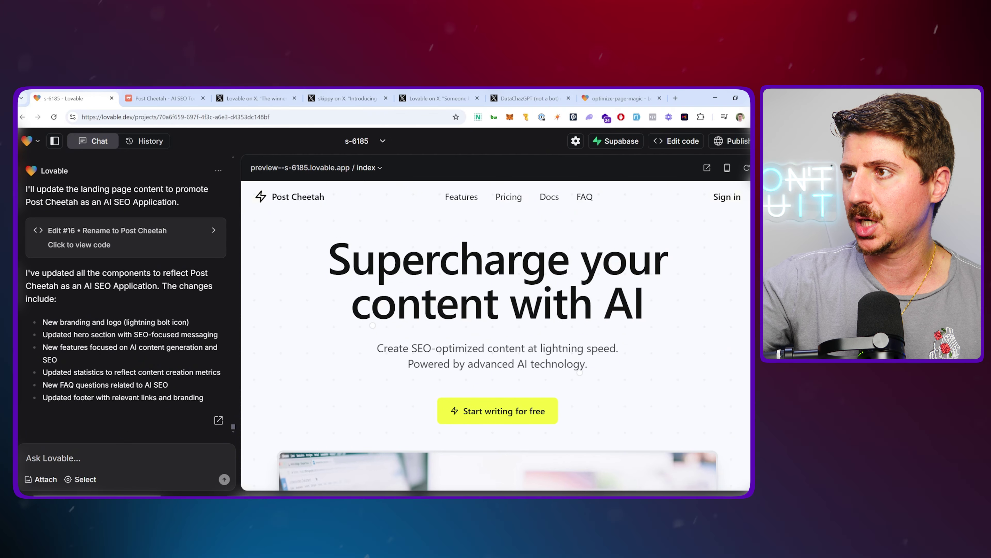
pyautogui.moveTo(330, 250); pyautogui.dragTo(597, 305)
pyautogui.scroll(-5, 526, 314)
pyautogui.scroll(5, 526, 313)
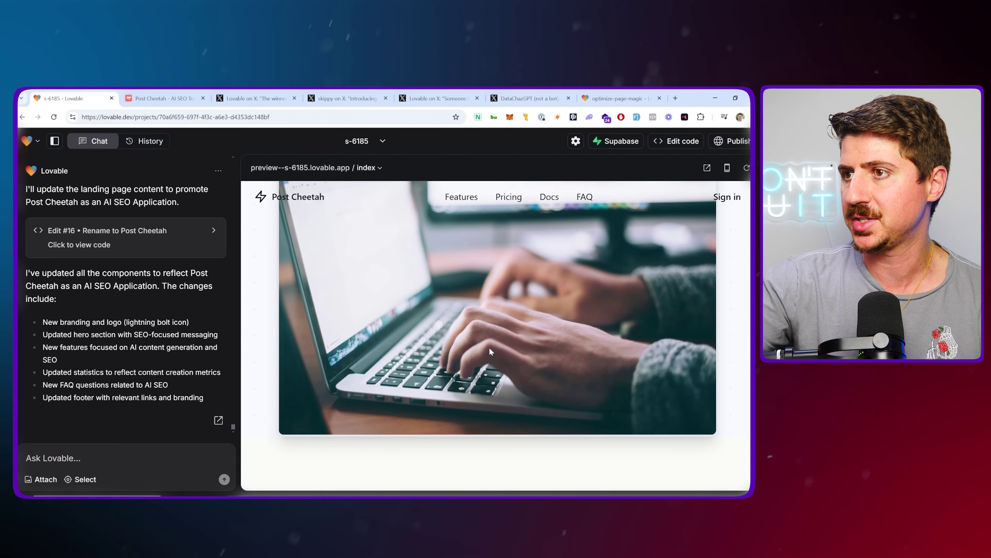
pyautogui.scroll(-8, 513, 358)
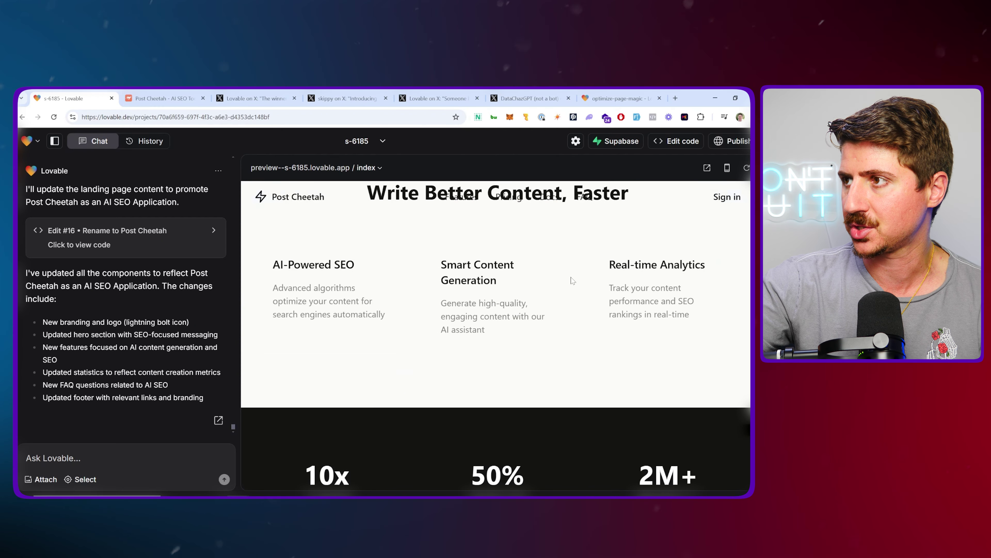
pyautogui.scroll(-10, 572, 280)
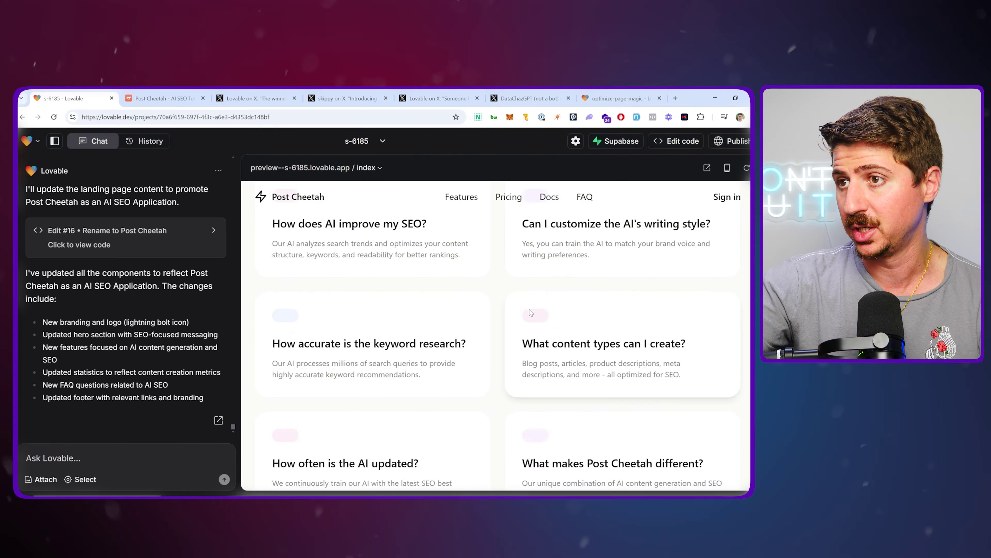
pyautogui.scroll(-5, 531, 312)
# Compare the live postcheetah.com home page with the generated landing page in the Lovable project
pyautogui.hotkey('ctrl', 'Tab')
pyautogui.scroll(-15, 461, 244)
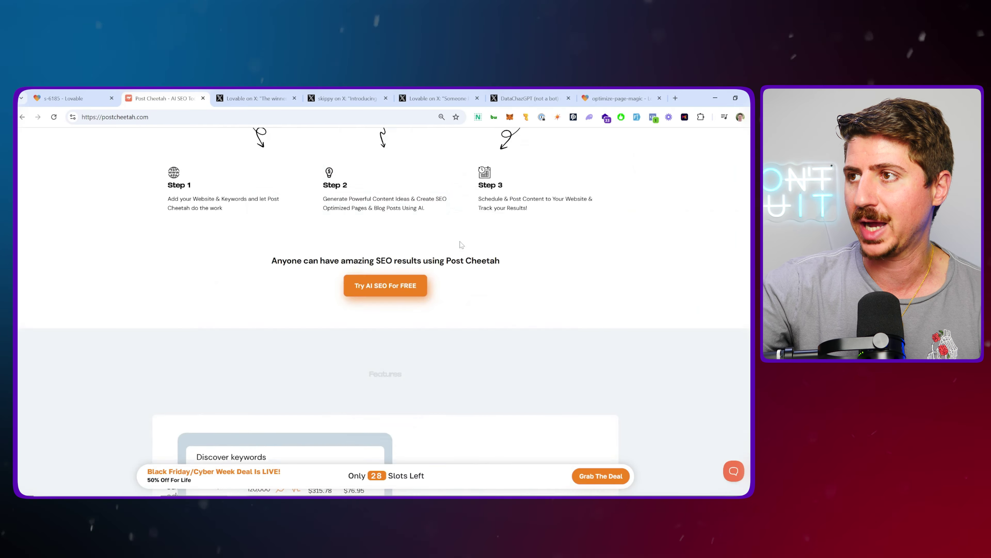
pyautogui.scroll(5, 461, 245)
pyautogui.click(95, 94)
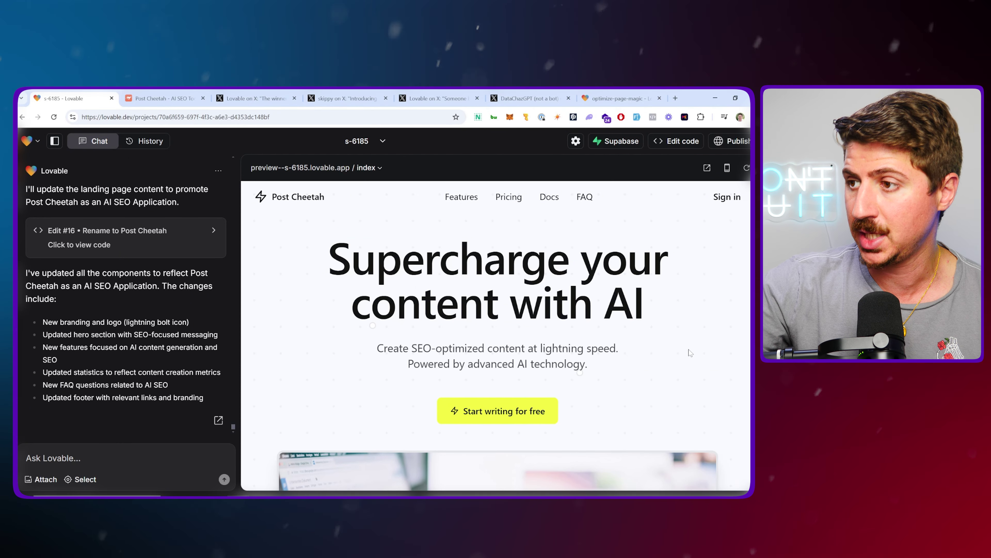
pyautogui.scroll(-10, 402, 234)
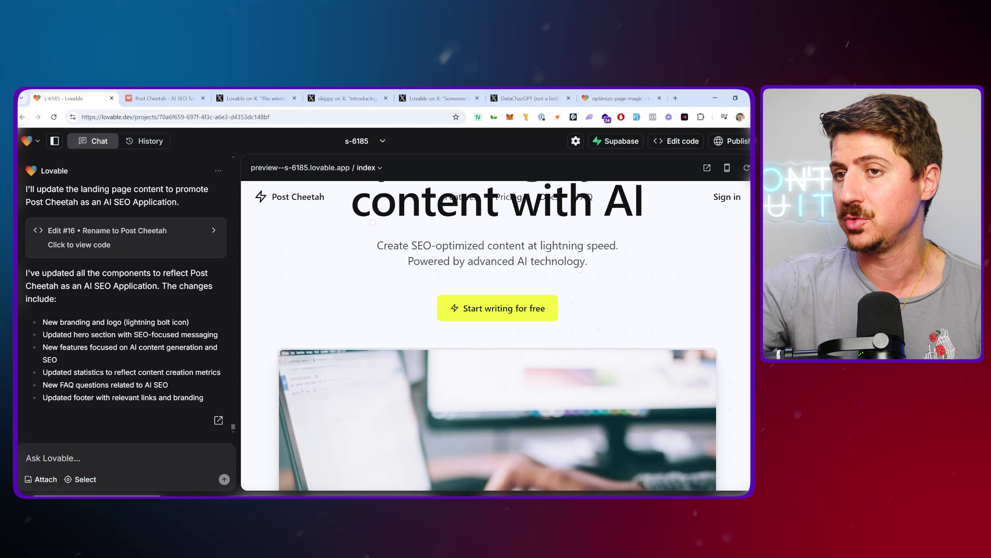
pyautogui.scroll(1, 402, 234)
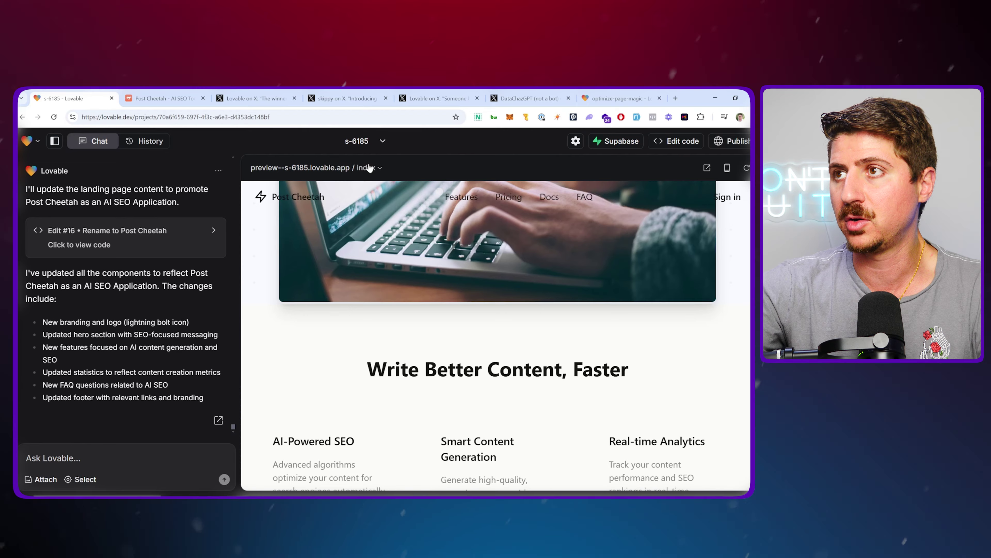
# Check the project's publishing options and the paid plans offered for Private visibility, and dismiss the plans dialog
pyautogui.click(366, 168)
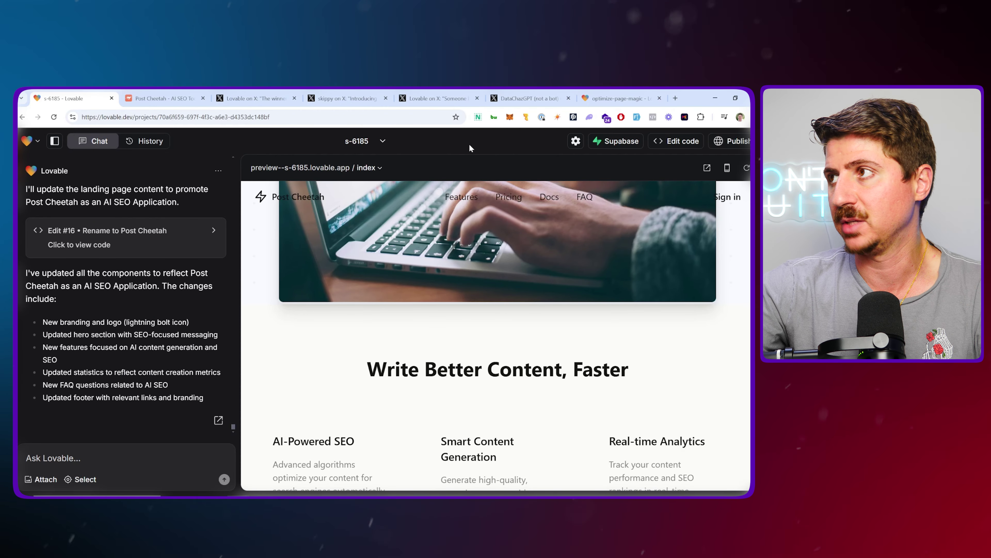
pyautogui.click(736, 142)
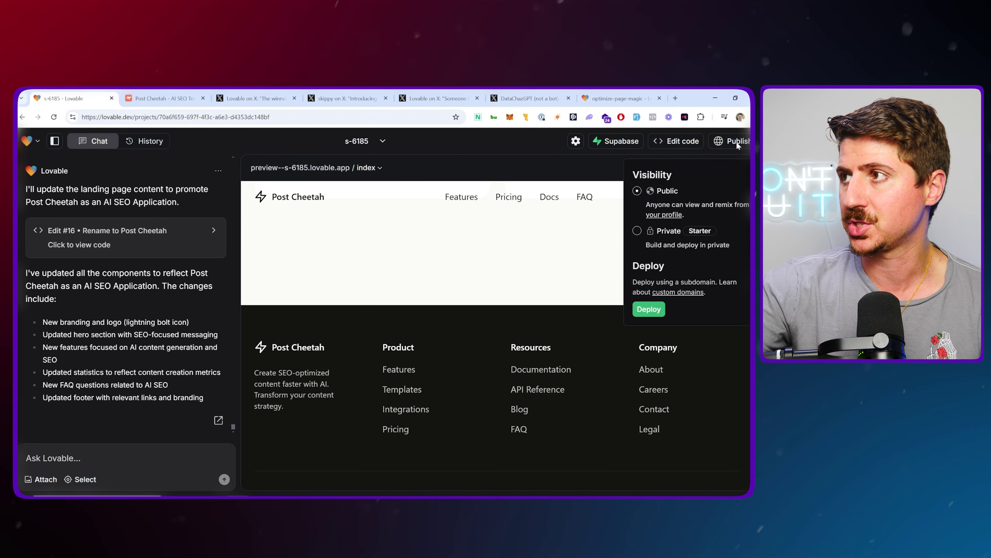
pyautogui.click(667, 236)
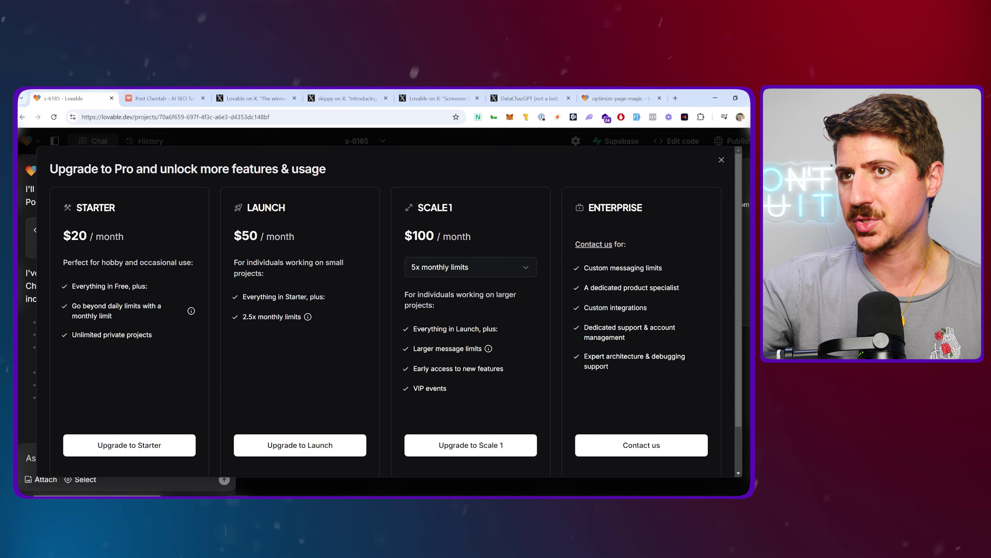
pyautogui.click(722, 159)
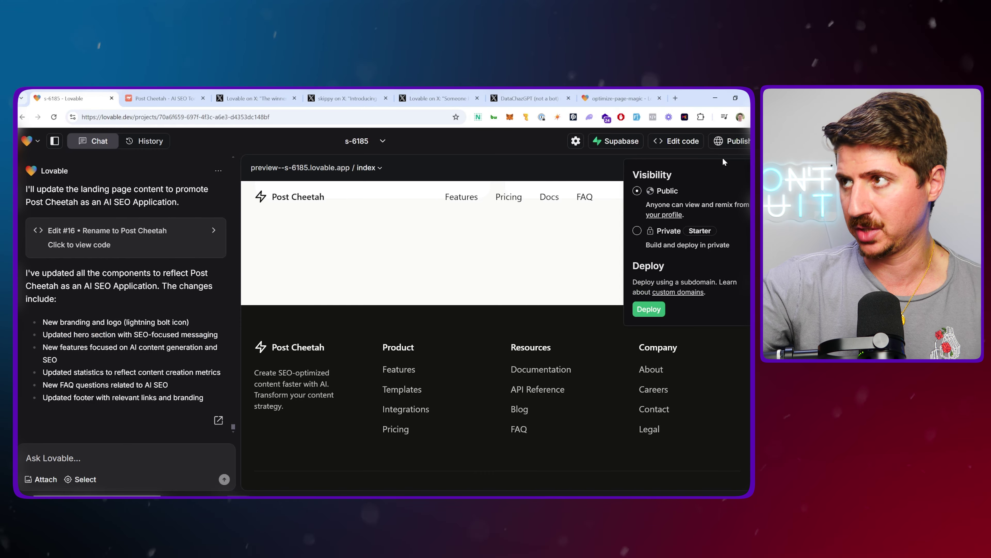
# Restart the Supabase connection and go to the sign-up form for a new Supabase account
pyautogui.click(603, 143)
pyautogui.click(603, 143)
pyautogui.click(599, 235)
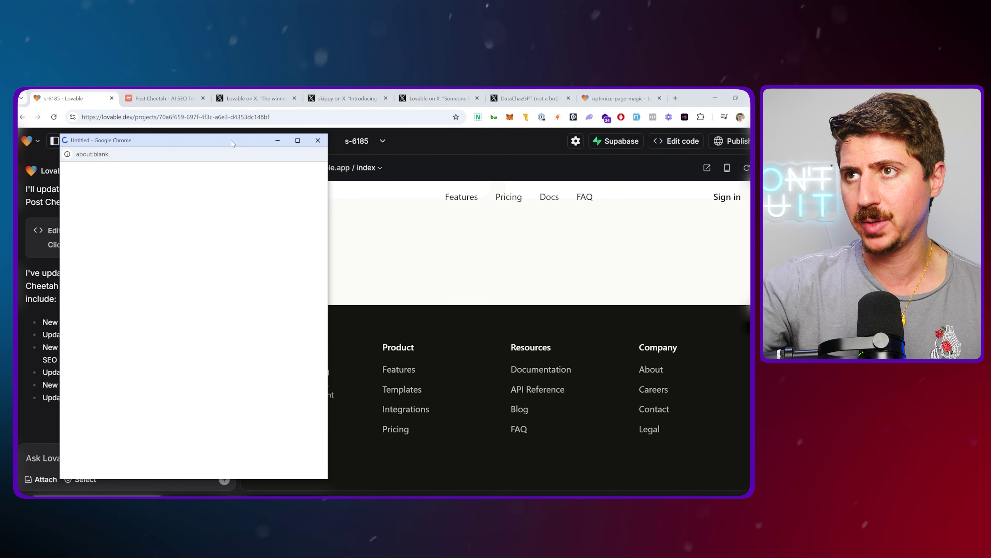
pyautogui.moveTo(230, 145); pyautogui.dragTo(321, 137)
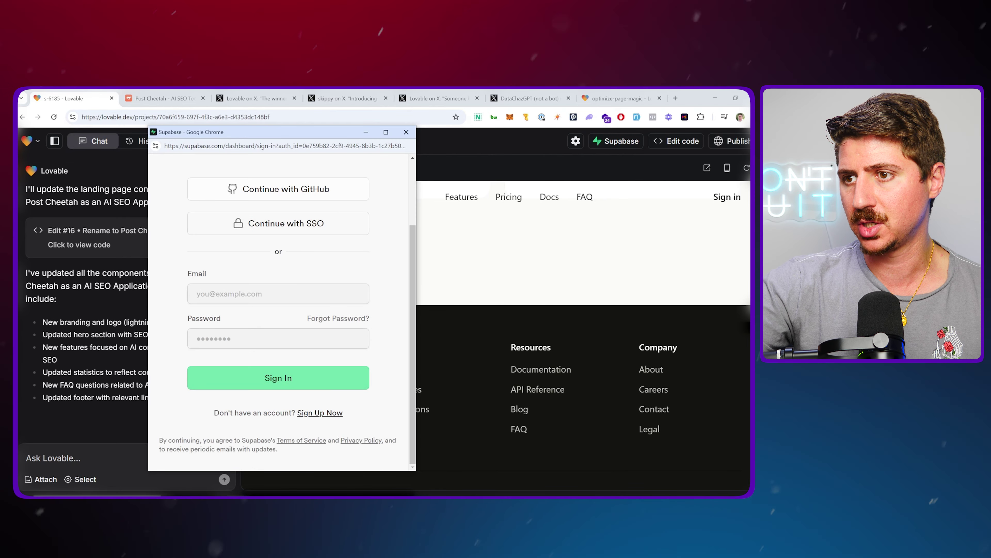
pyautogui.click(319, 412)
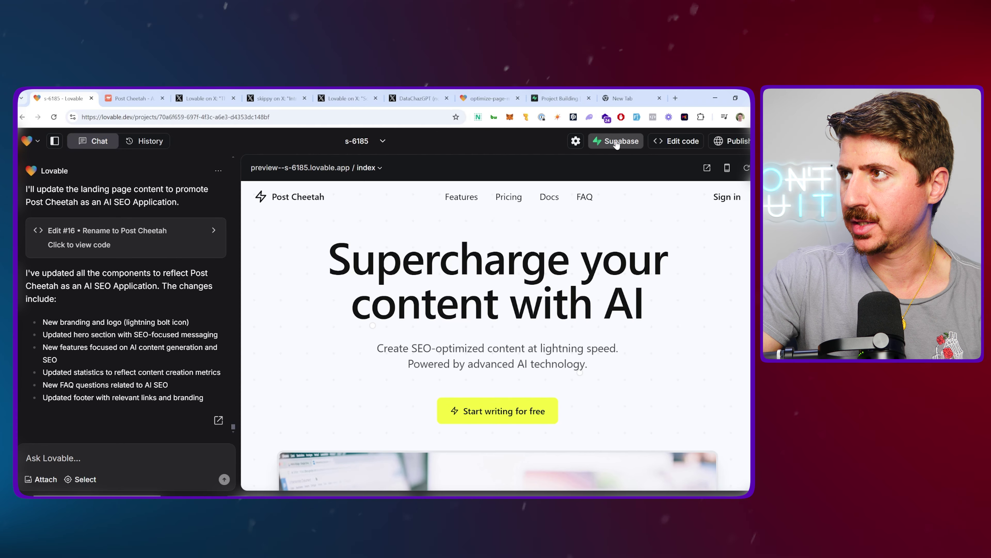
# Request the Supabase connection from the Lovable project and authorize Lovable's API access to the account's organization
pyautogui.click(617, 141)
pyautogui.click(602, 235)
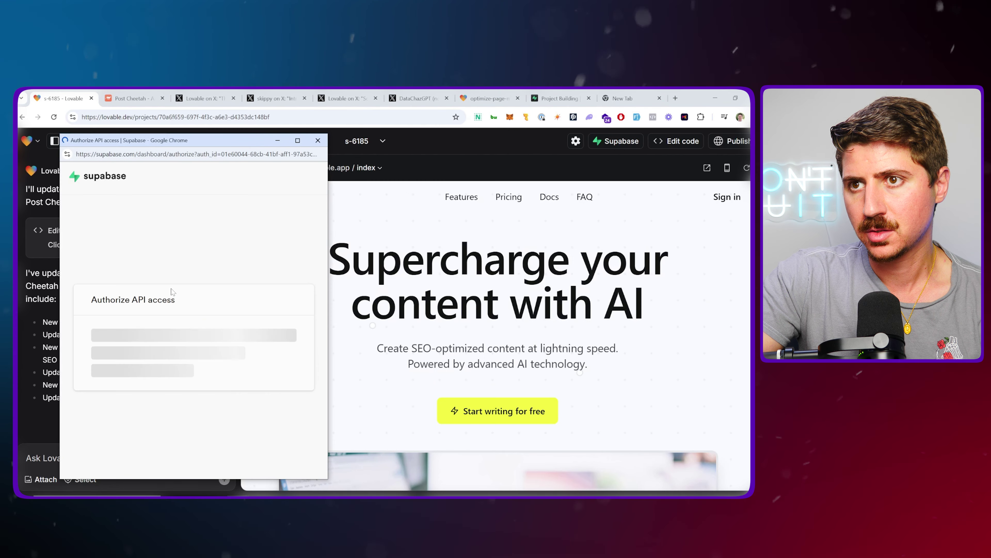
pyautogui.scroll(-3, 133, 274)
pyautogui.scroll(3, 129, 254)
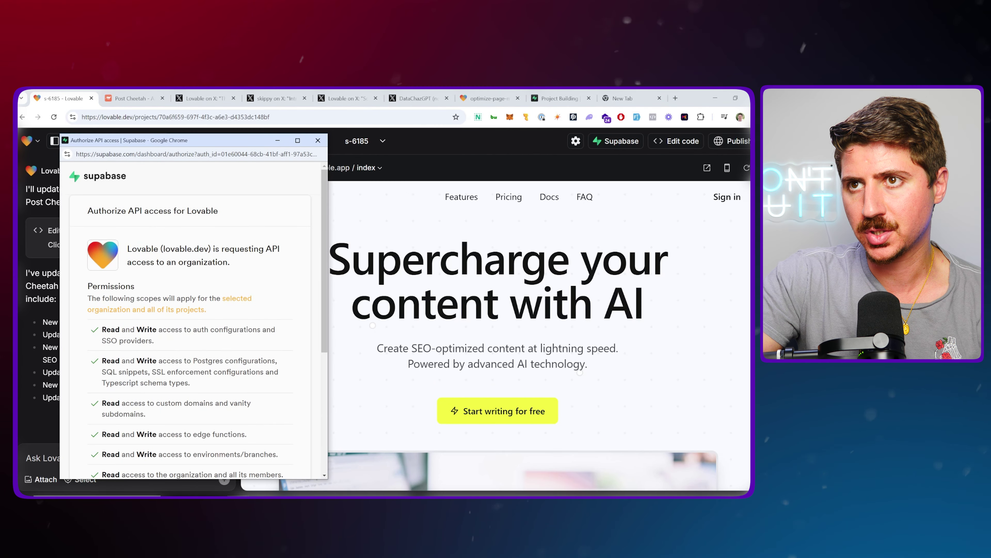
pyautogui.scroll(-3, 123, 231)
pyautogui.scroll(-3, 123, 231)
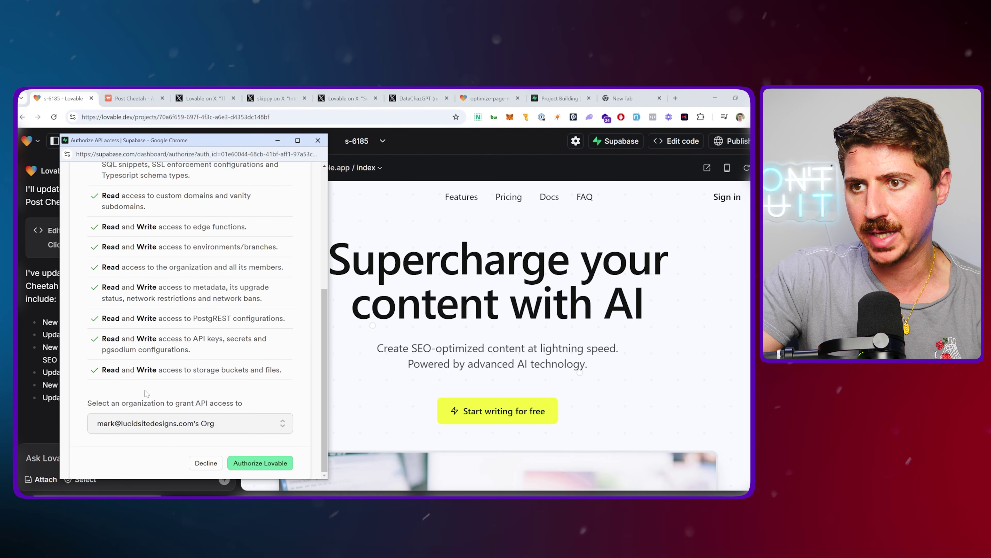
pyautogui.click(256, 463)
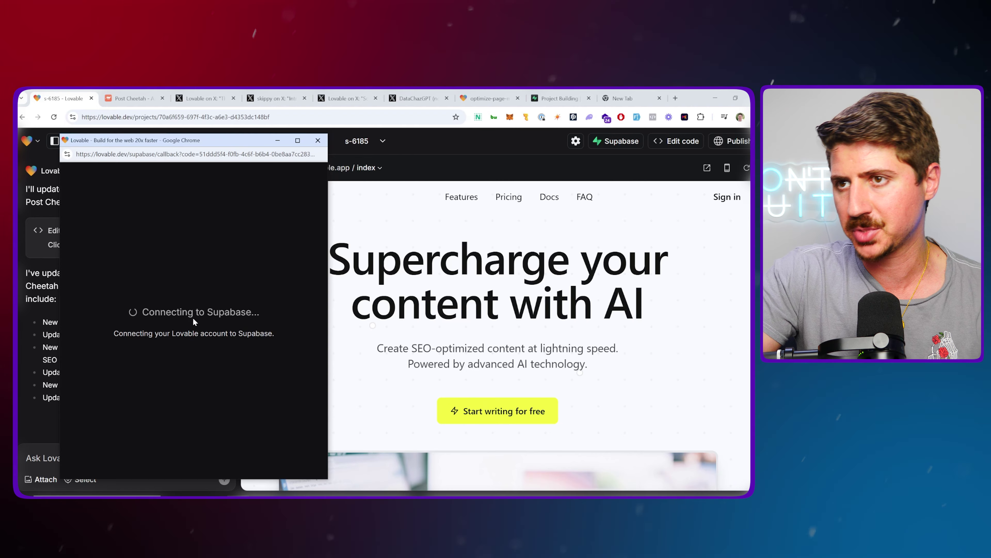
# Connect the Lovable project to the existing Supabase project in the linked organization
pyautogui.moveTo(622, 262)
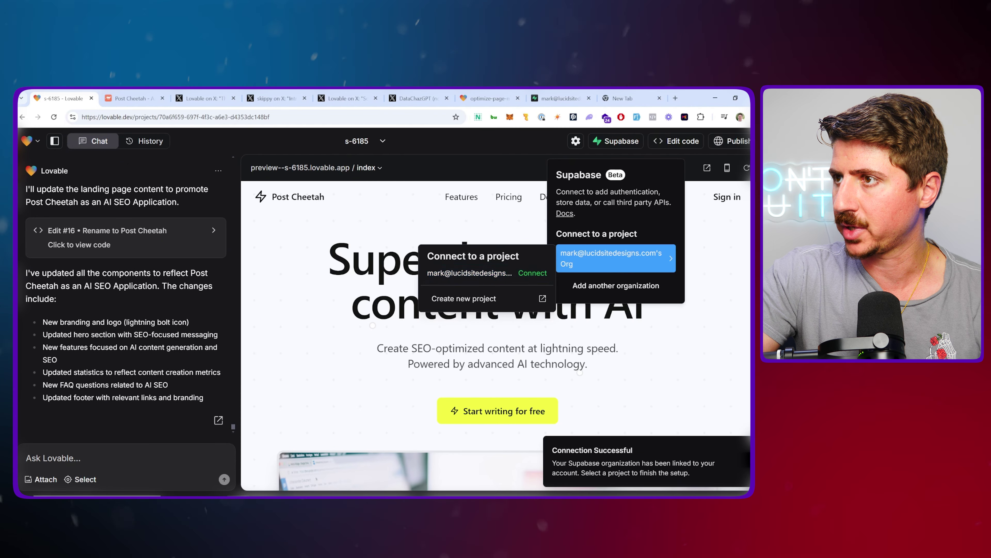
pyautogui.click(470, 272)
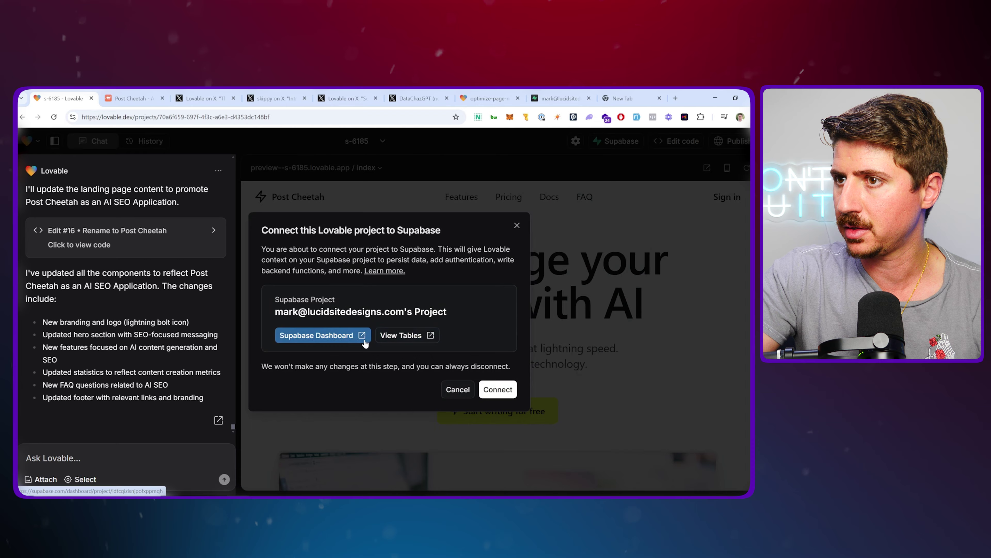
pyautogui.click(497, 389)
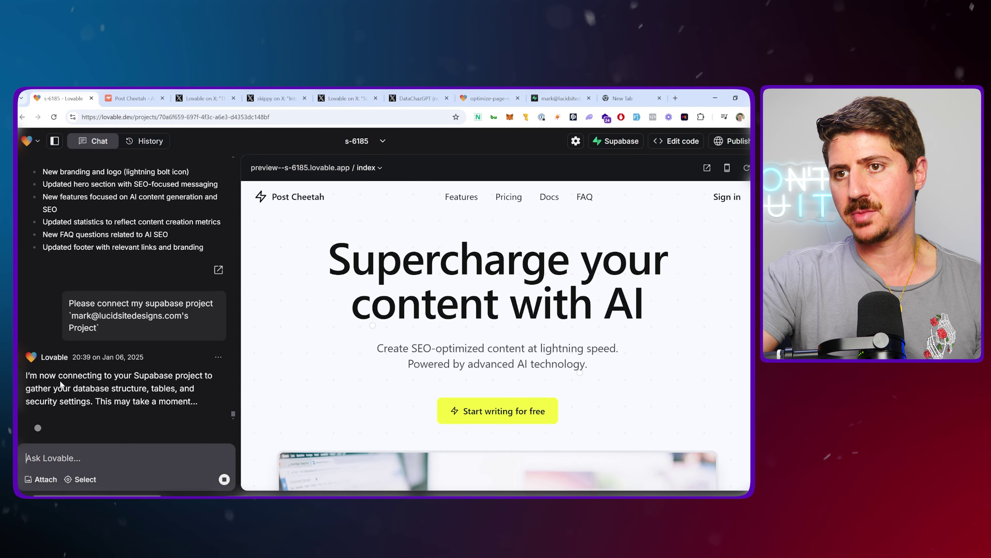
pyautogui.click(155, 386)
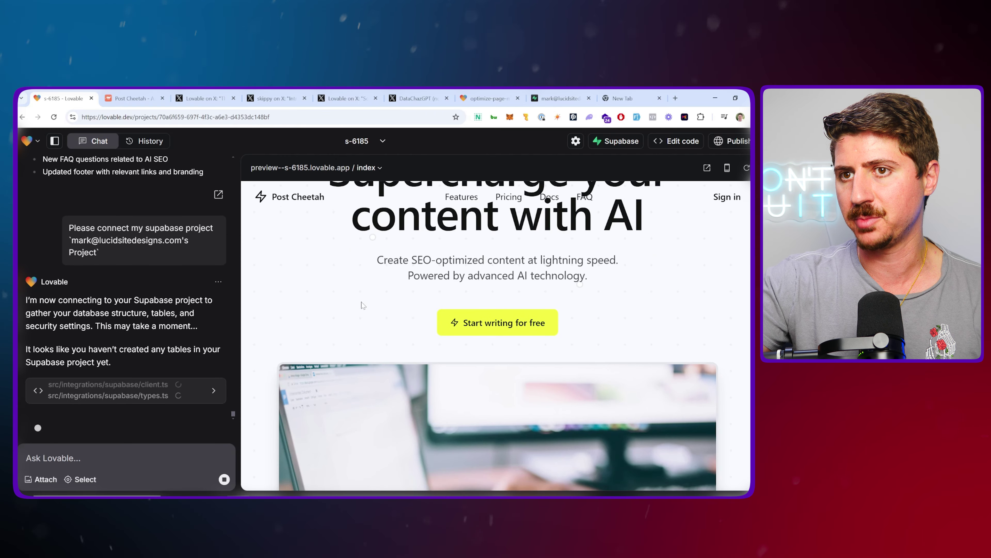
pyautogui.scroll(-5, 250, 341)
pyautogui.scroll(5, 250, 340)
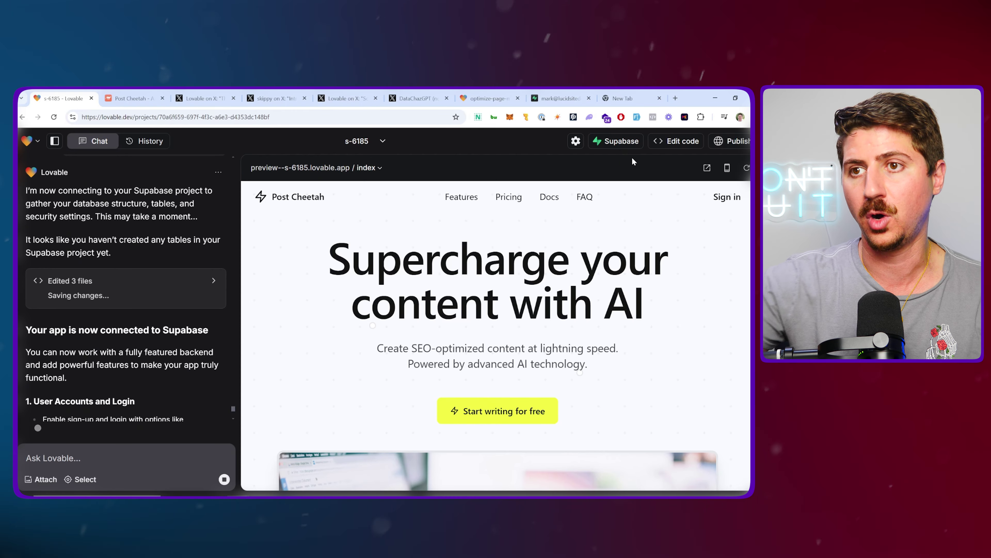
# Prompt Lovable to "Build a login functionality and a sign up functionality for this app and connect it to my supabase db"
pyautogui.scroll(-1, 496, 273)
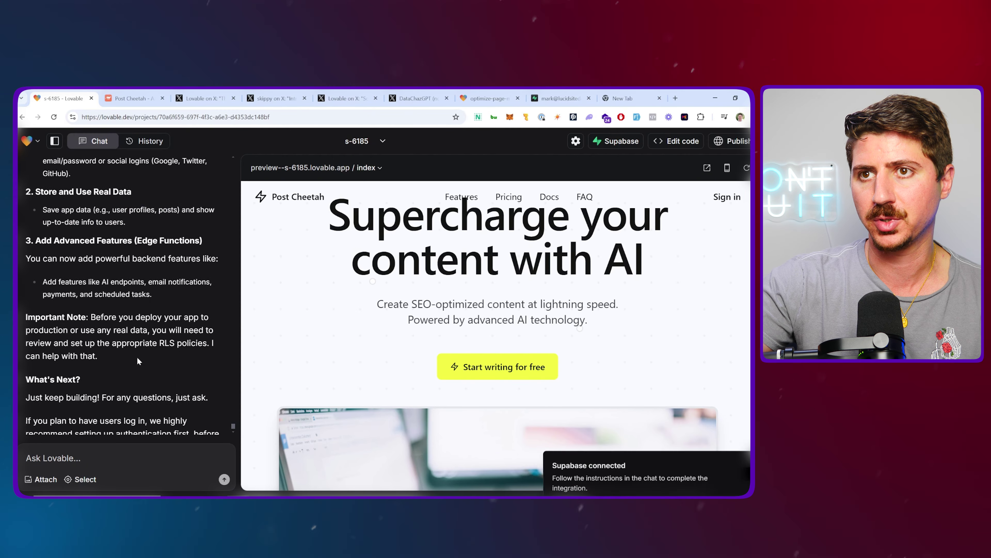
pyautogui.write('Build a ')
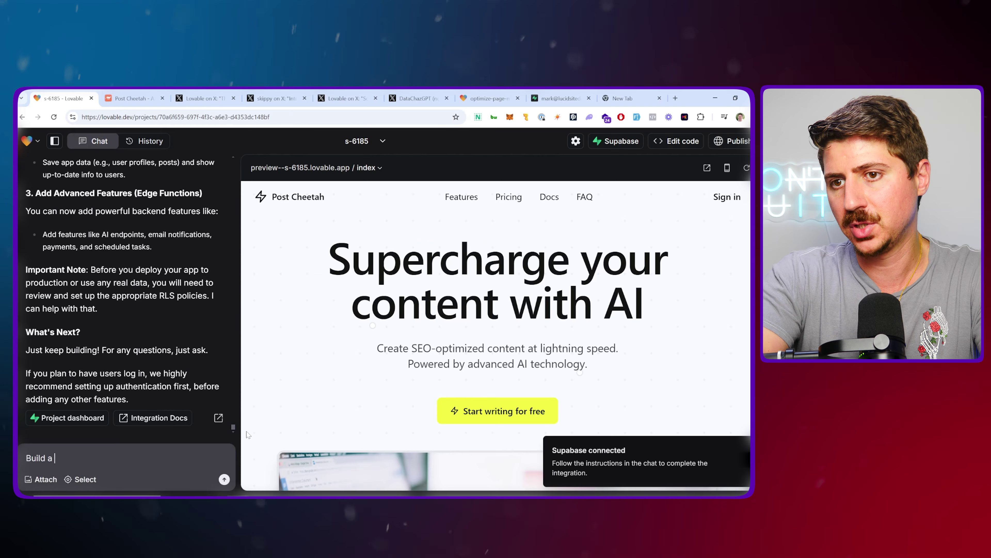
pyautogui.write('login functionality ')
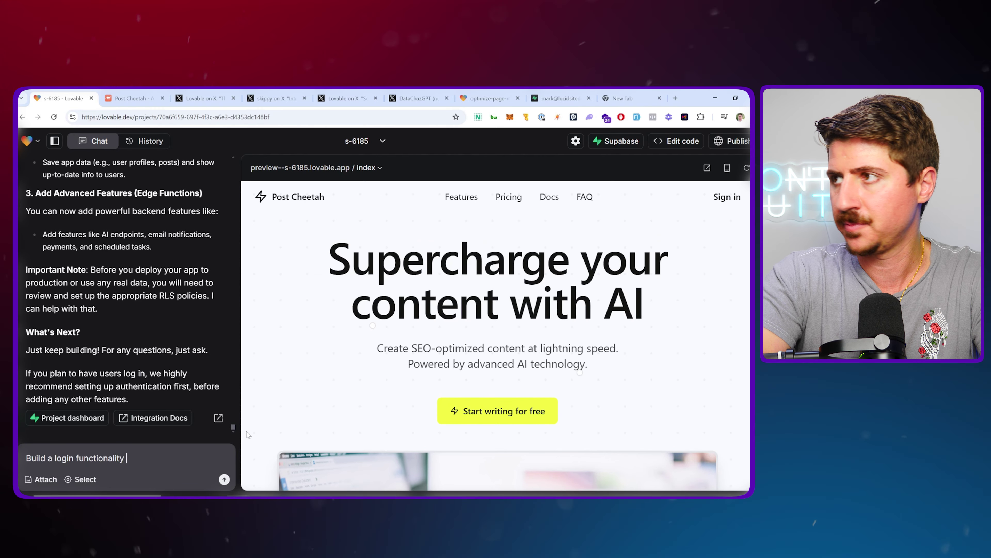
pyautogui.write('and a sign')
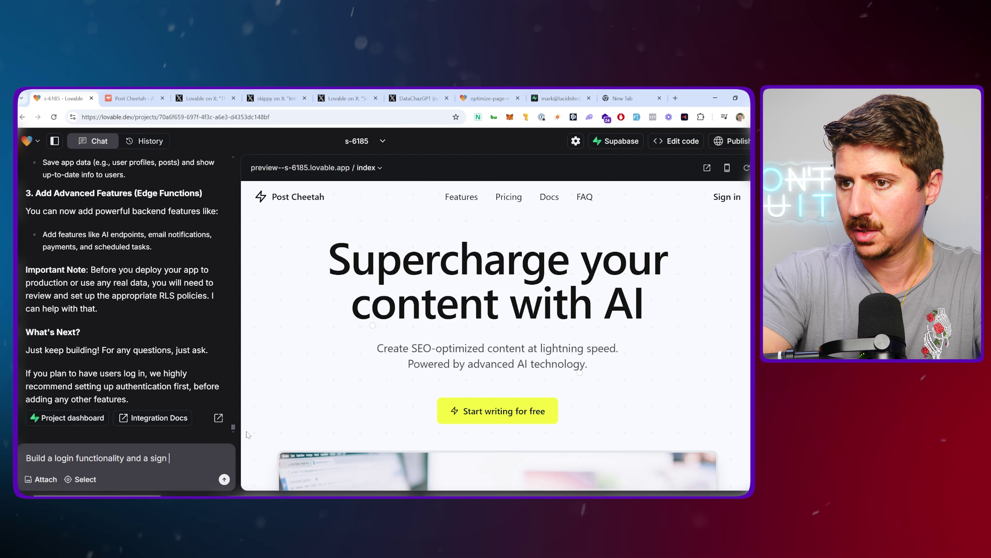
pyautogui.write(' up functionality for this as')
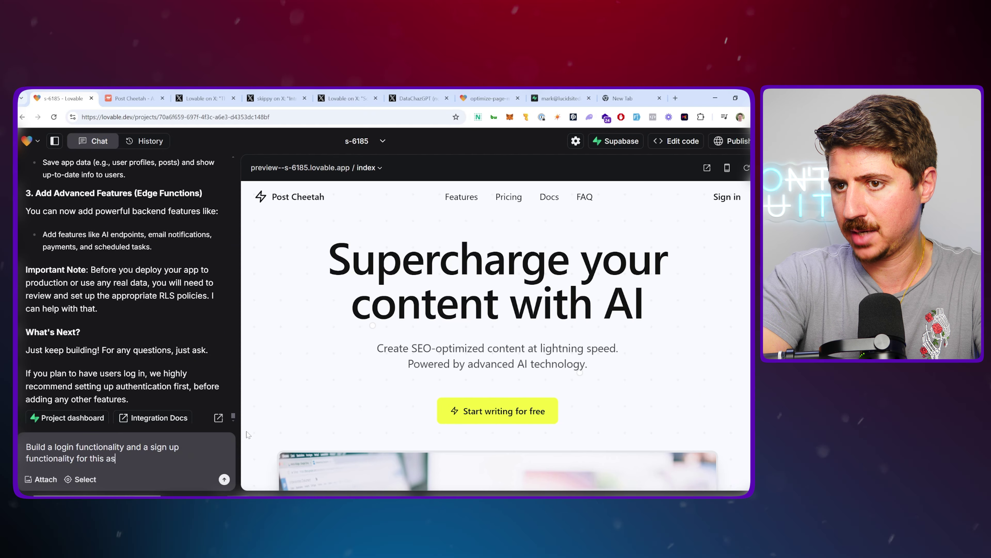
pyautogui.press('BackSpace')
pyautogui.write('pp and co')
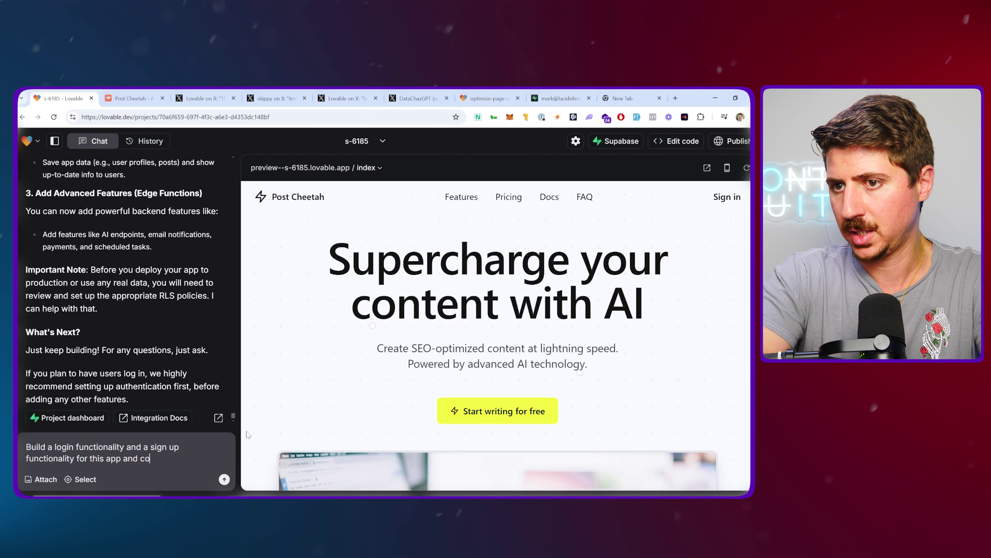
pyautogui.write('nnect it to ')
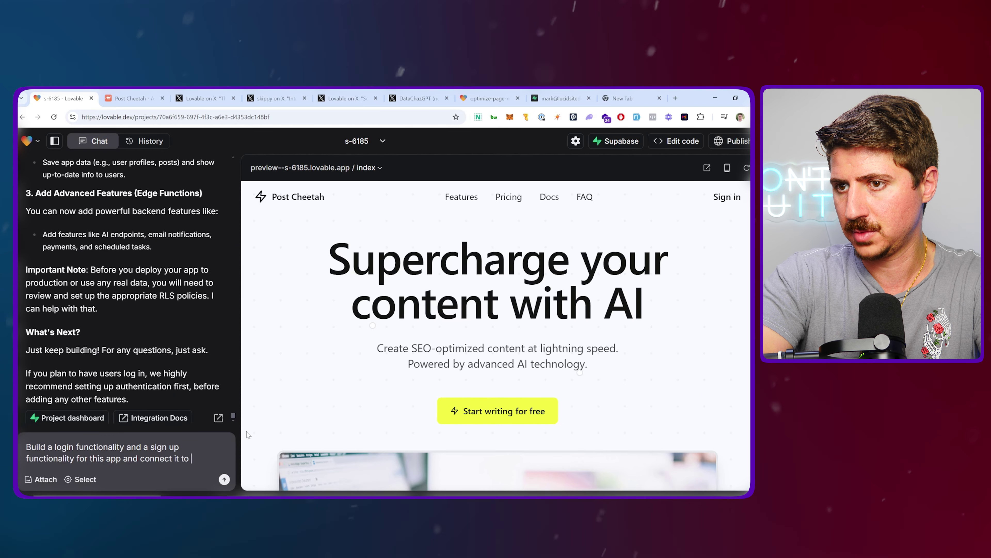
pyautogui.write('my supabase db')
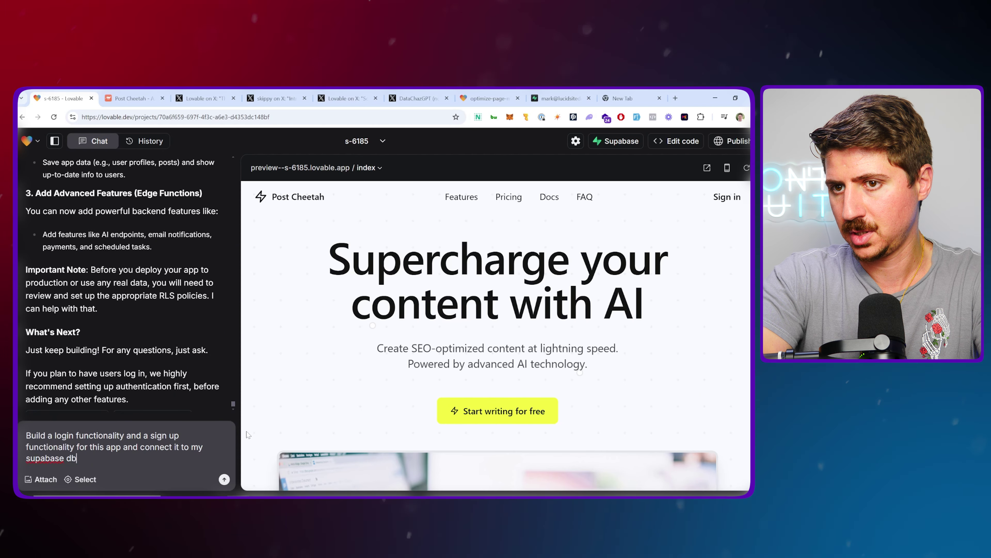
pyautogui.press('Return')
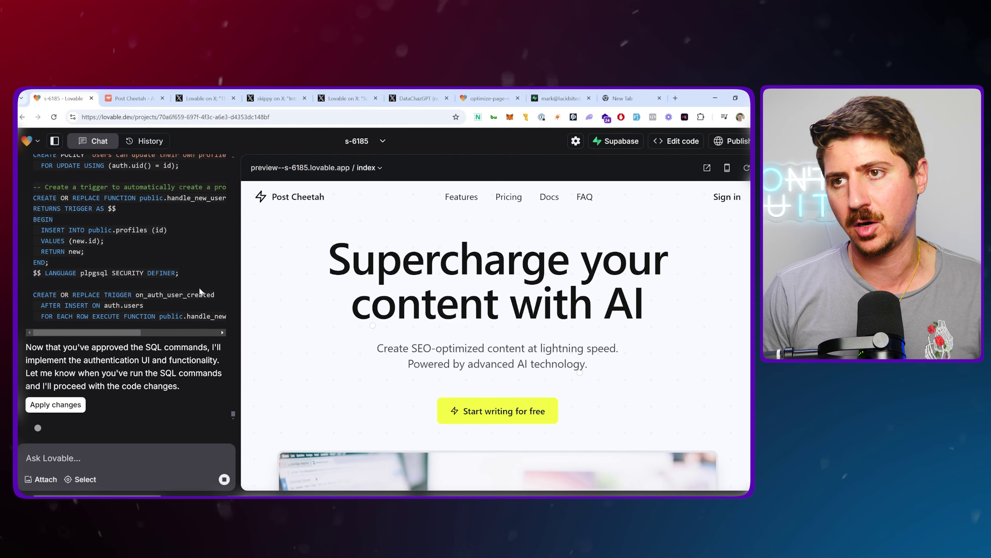
# Review the SQL commands proposed for user authentication and apply the changes to the Supabase database
pyautogui.scroll(15, 156, 332)
pyautogui.scroll(-5, 106, 370)
pyautogui.scroll(-10, 106, 370)
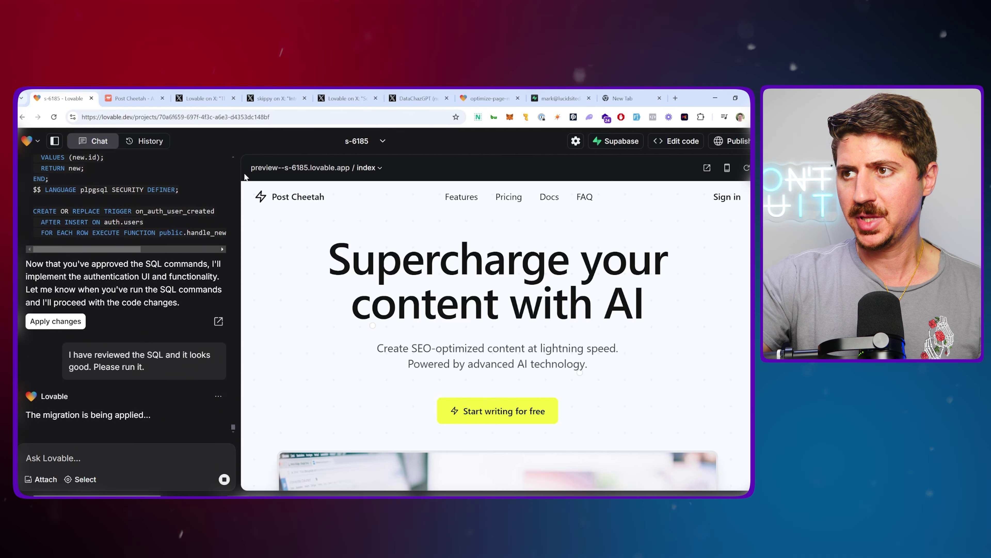
# Switch to X and view the demo videos in Lovable's AI integrations post and the Shipmate brain dump post in full screen
pyautogui.hotkey('ctrl', '3')
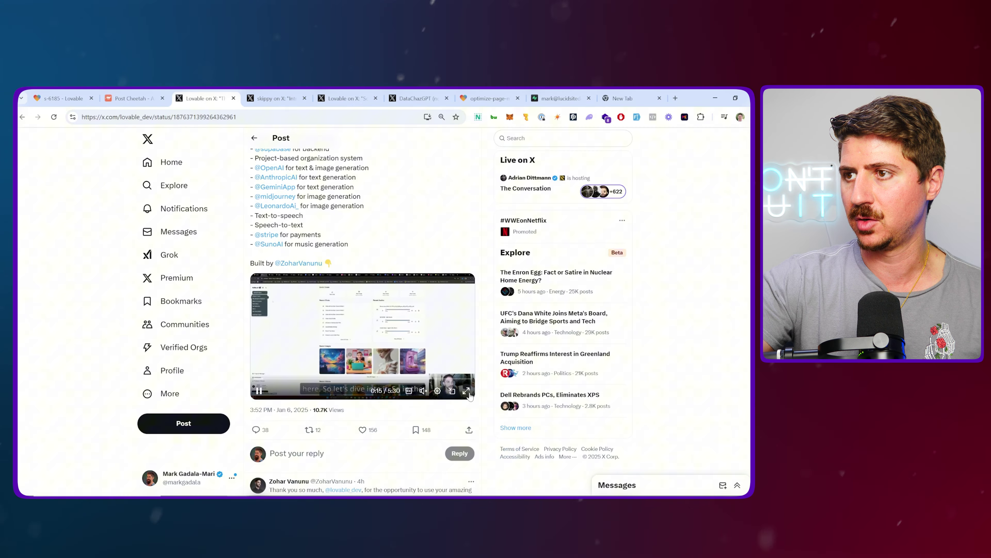
pyautogui.click(468, 392)
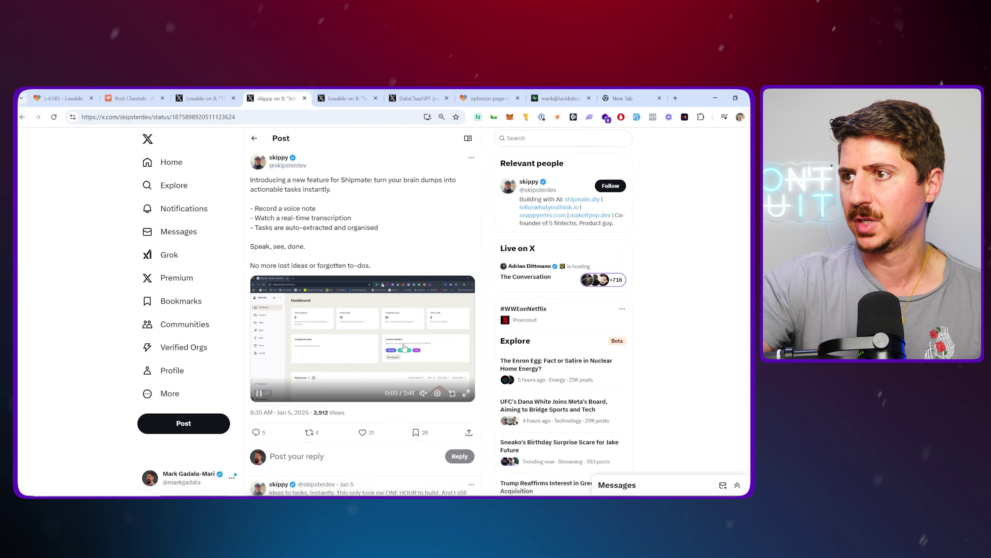
pyautogui.press('f')
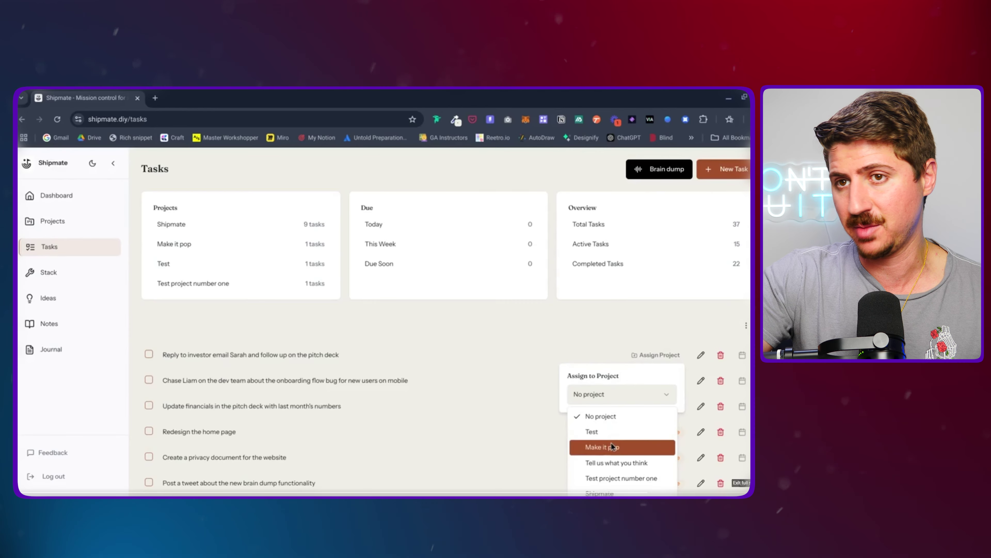
pyautogui.press('Escape')
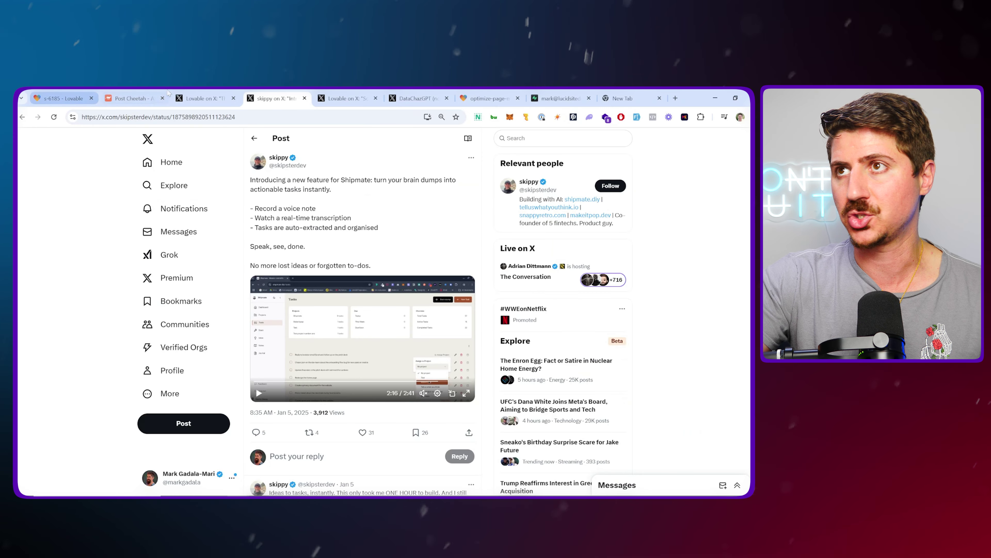
# View the weather app demo video in Lovable's X post in full screen, skipping through it, and exit full screen
pyautogui.click(342, 95)
pyautogui.press('f')
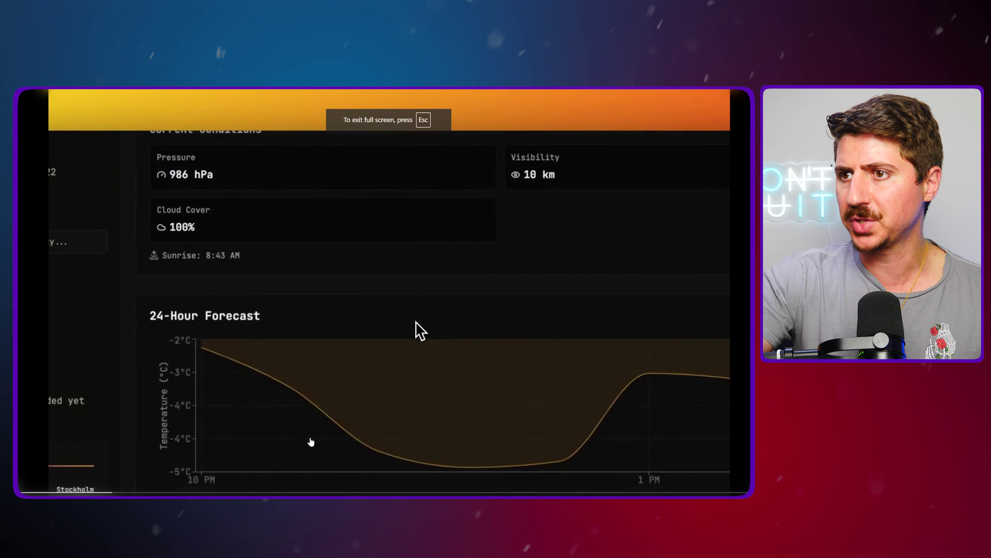
pyautogui.press('Left')
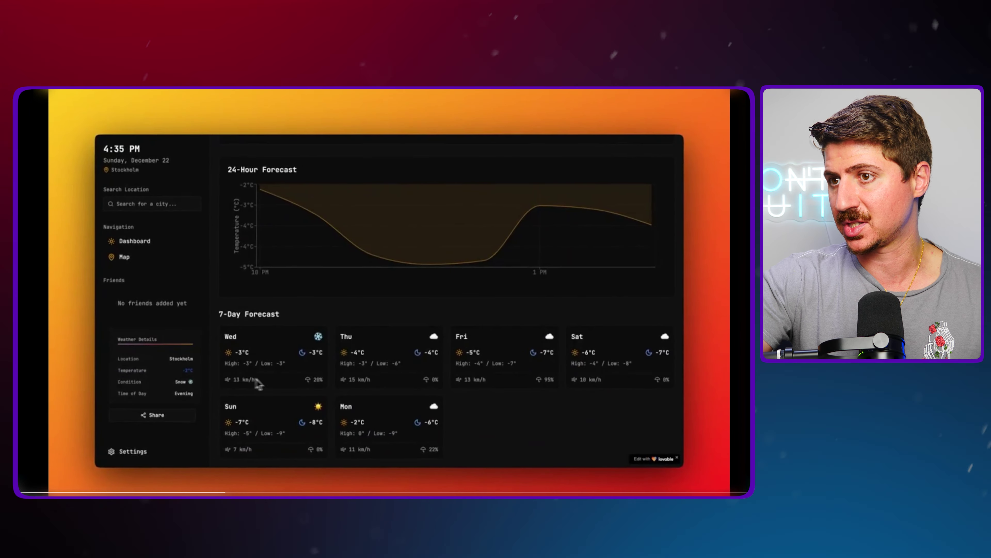
pyautogui.press('Right')
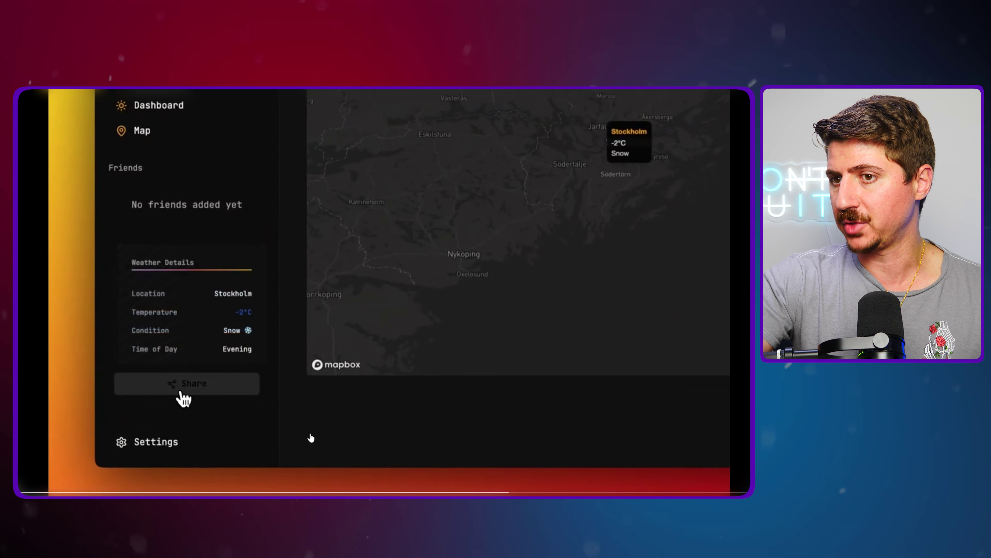
pyautogui.press('Escape')
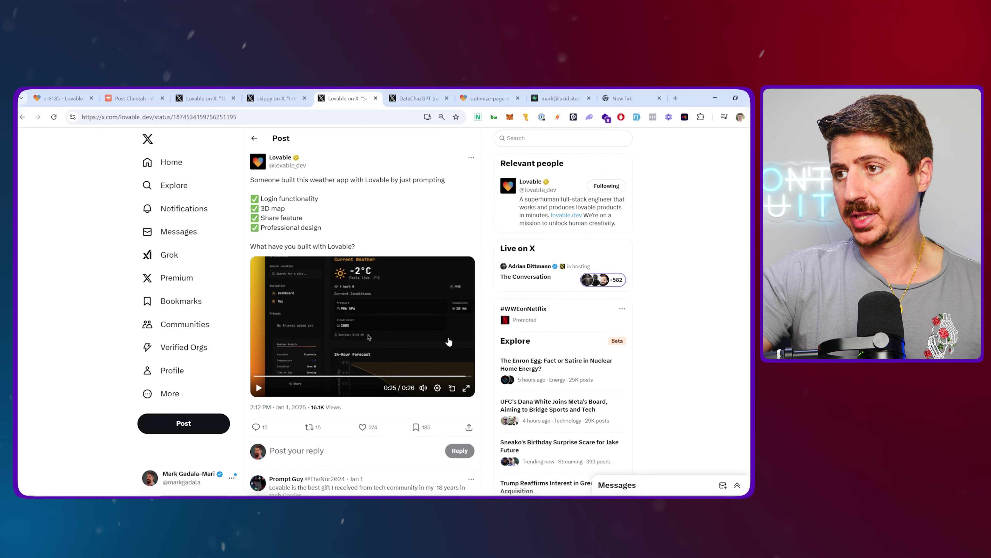